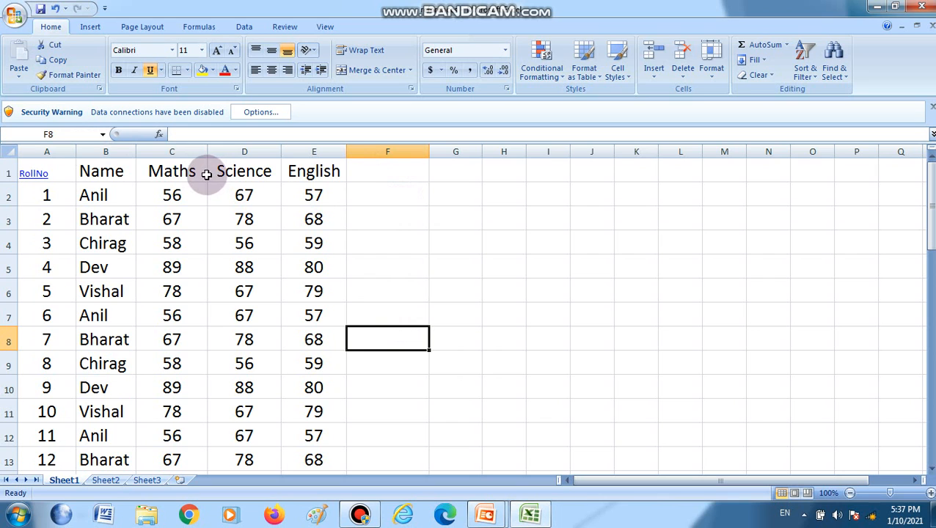
Step: Start a new hyperlink in cell F3 that links to a place in this document
drag(931, 249, 923, 202)
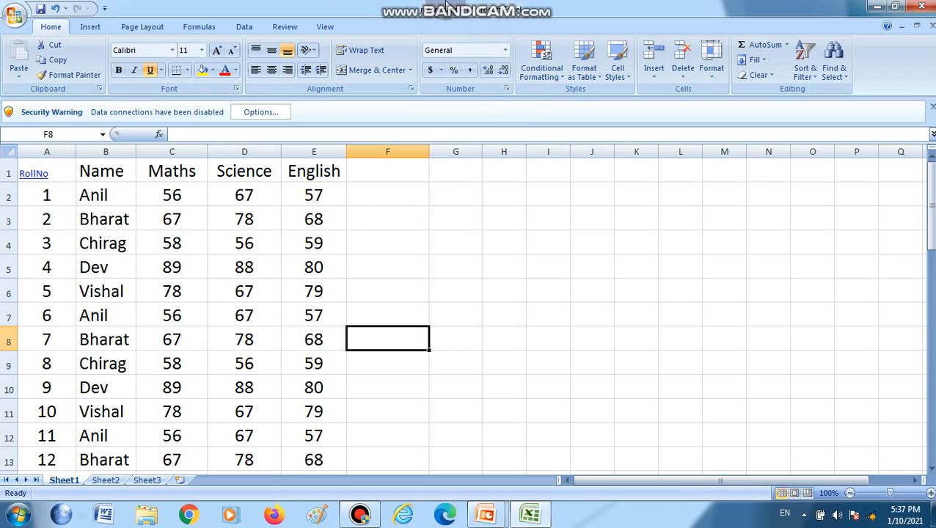
click(387, 216)
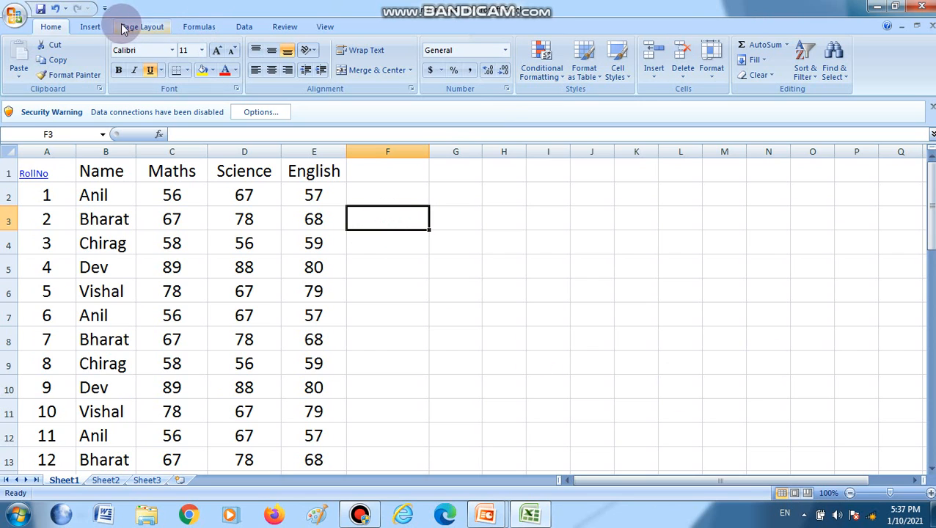
click(97, 26)
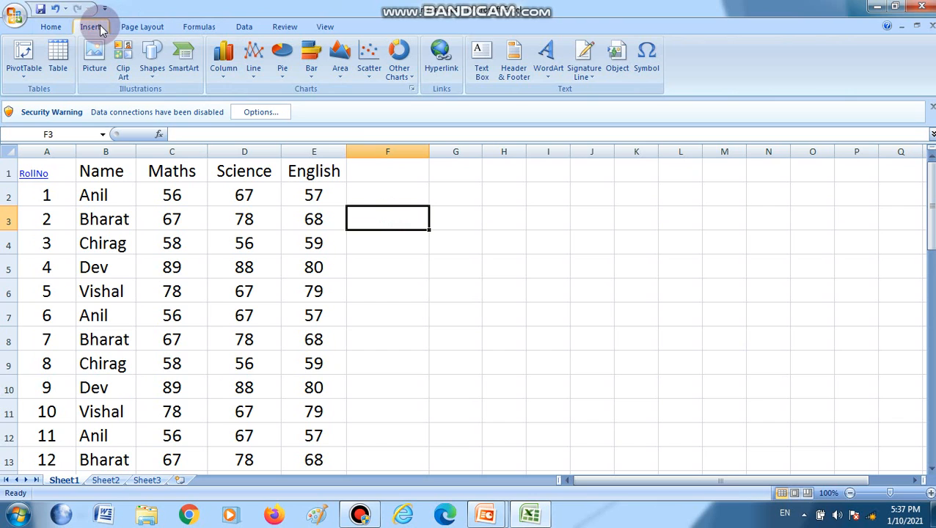
click(444, 69)
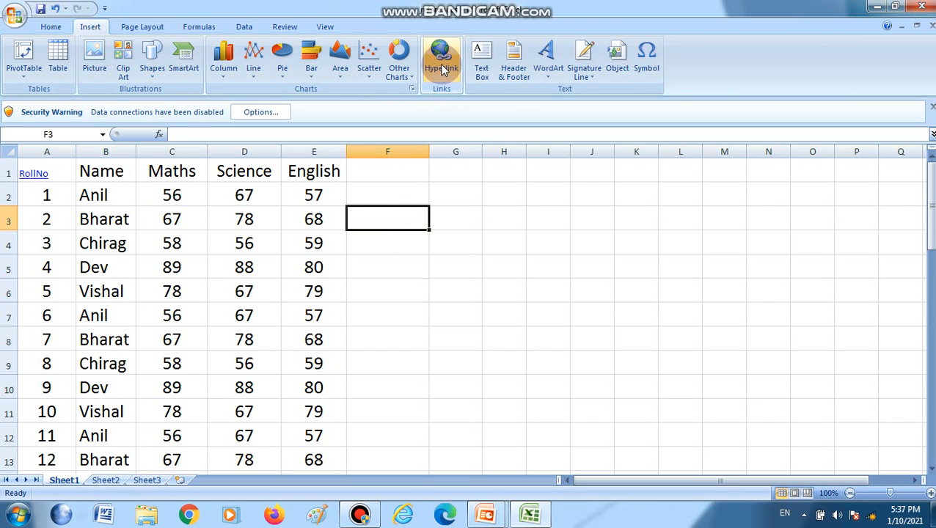
click(443, 70)
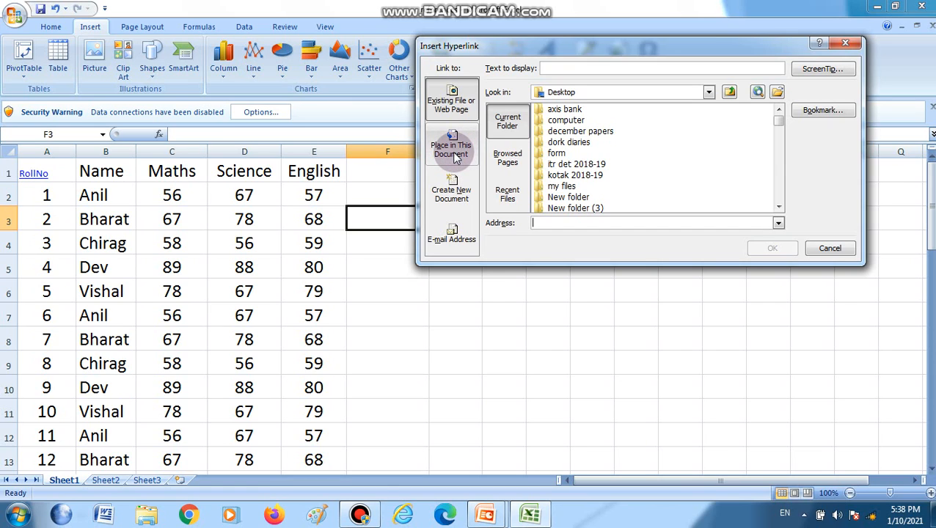
click(453, 151)
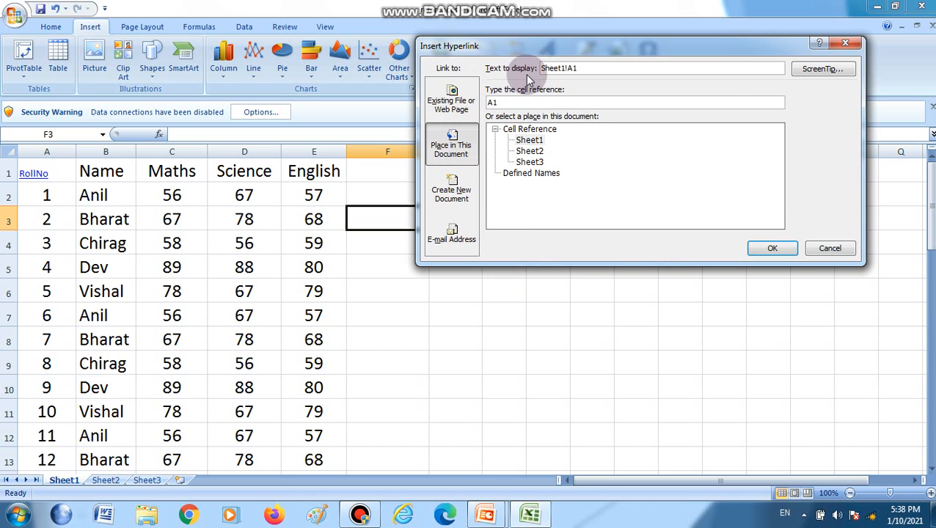
Step: Set the hyperlink's display text to "link"
drag(556, 44, 525, 262)
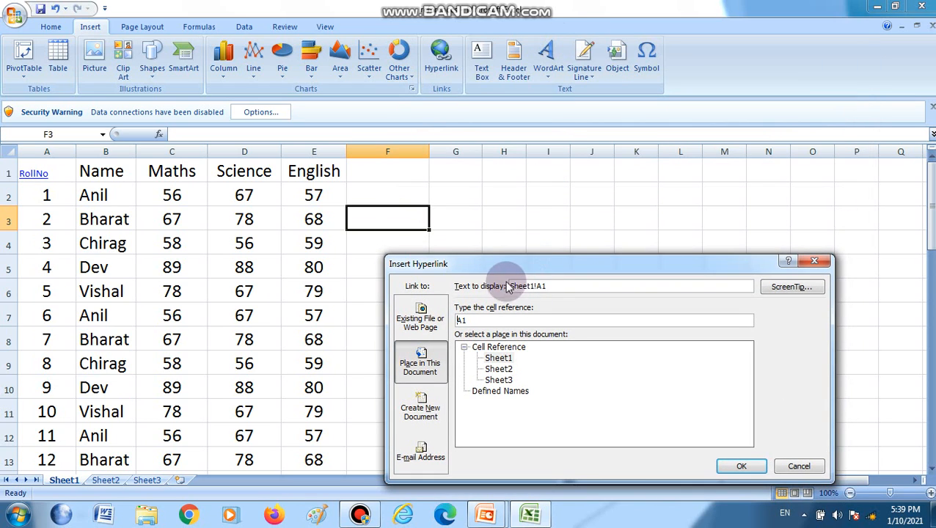
click(546, 286)
drag(547, 286, 510, 284)
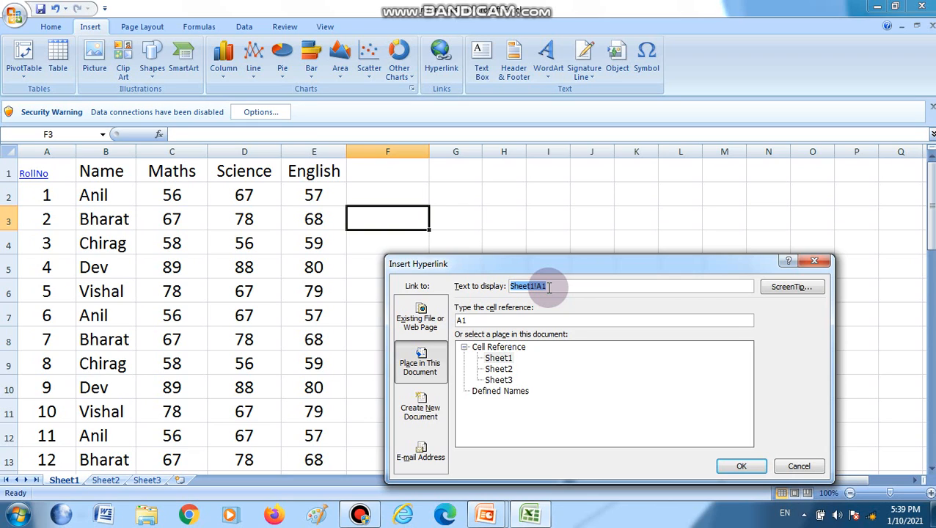
text(link)
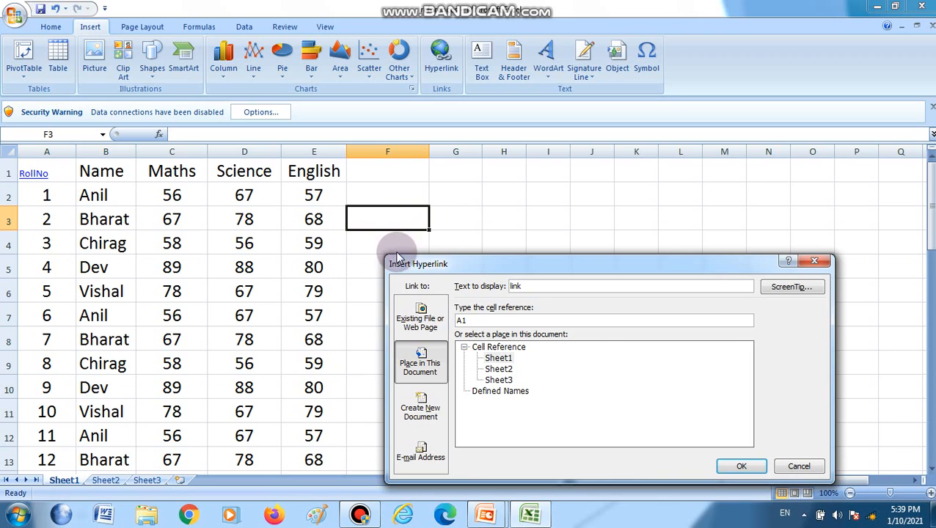
Step: Target the hyperlink at cell $a$50 on Sheet1 and insert it
click(495, 359)
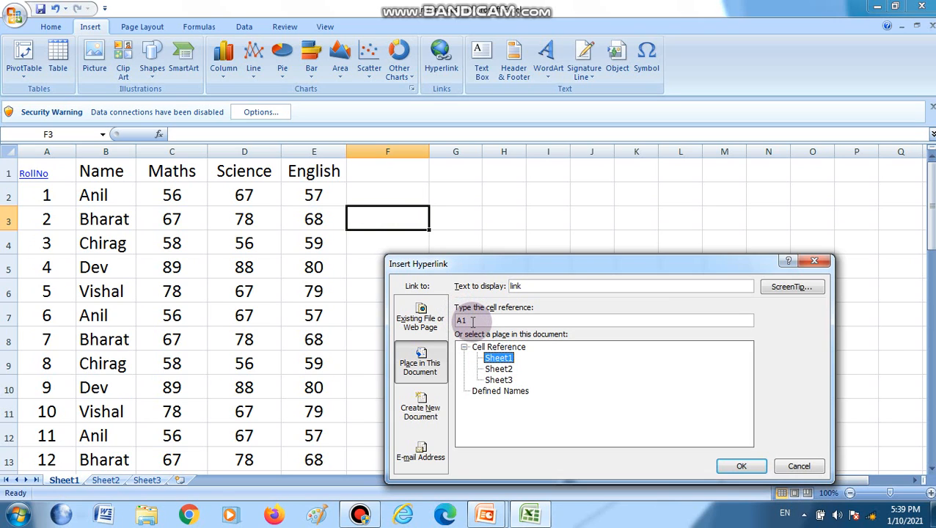
drag(471, 320, 440, 321)
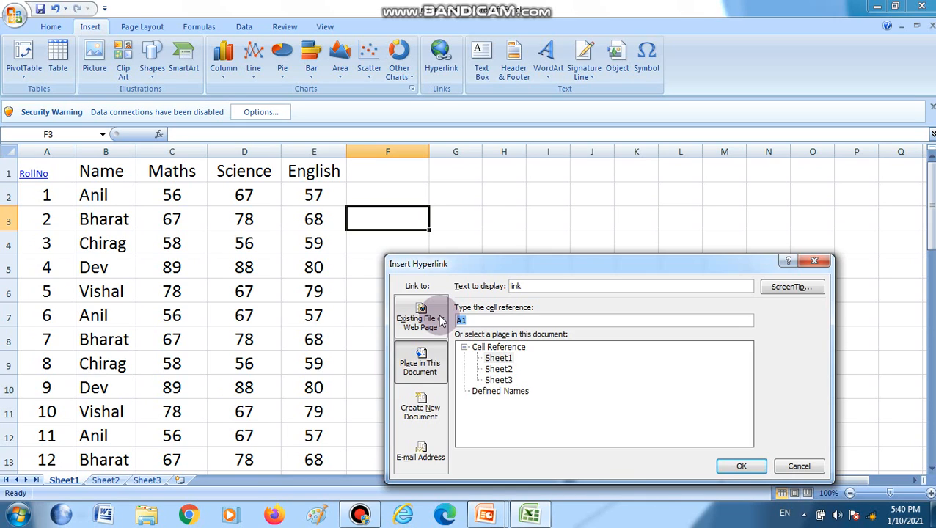
text($a)
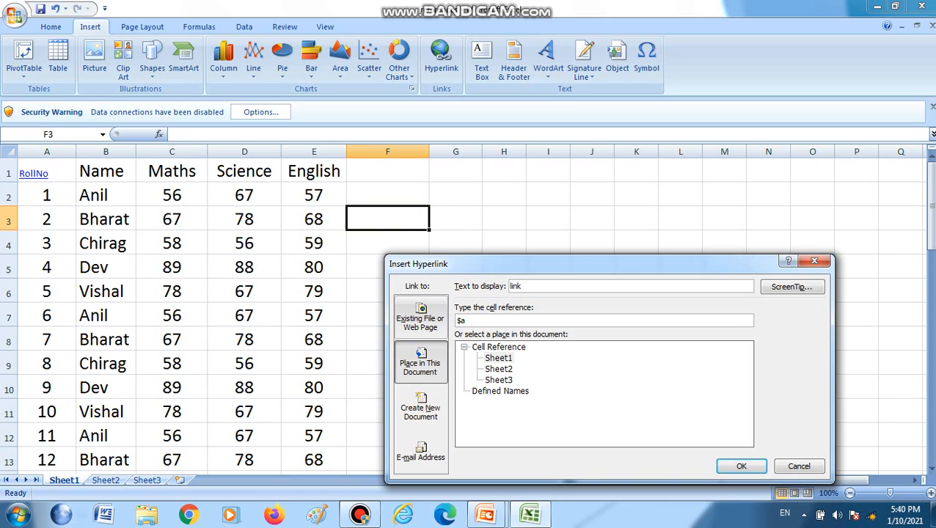
text($50)
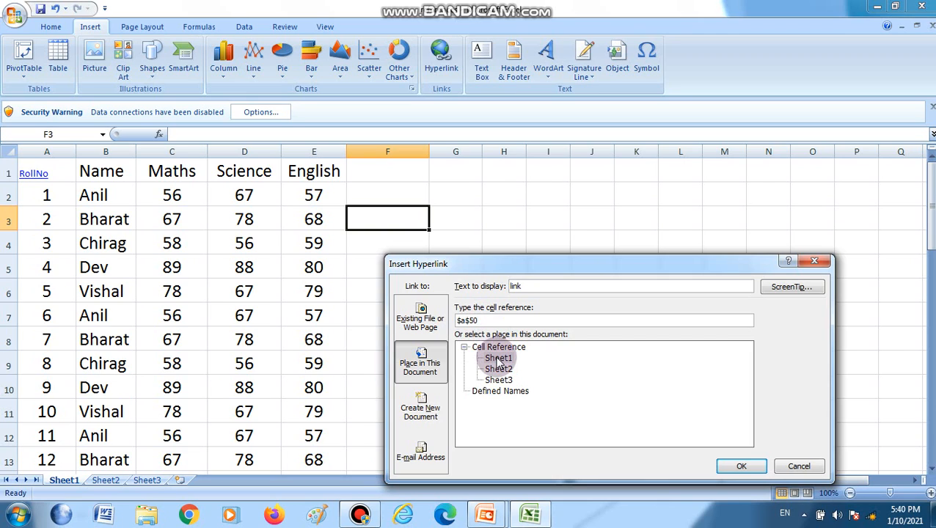
click(741, 468)
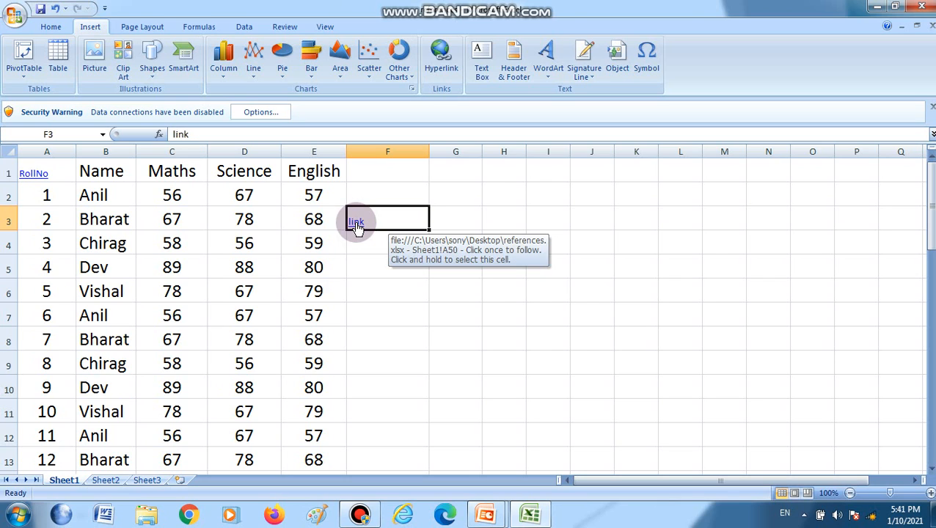
Step: Test the hyperlink in F3 by following it, and return to the beginning of the marks table
click(356, 223)
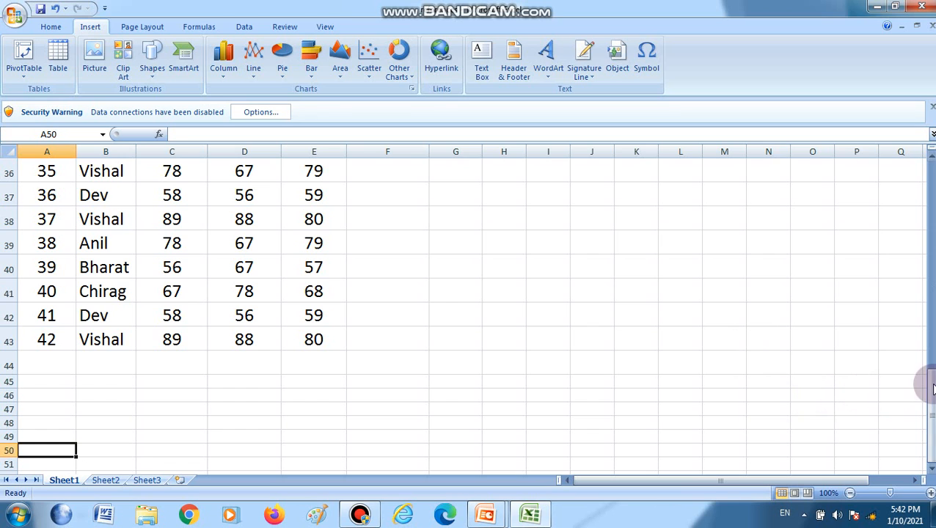
drag(931, 389, 925, 156)
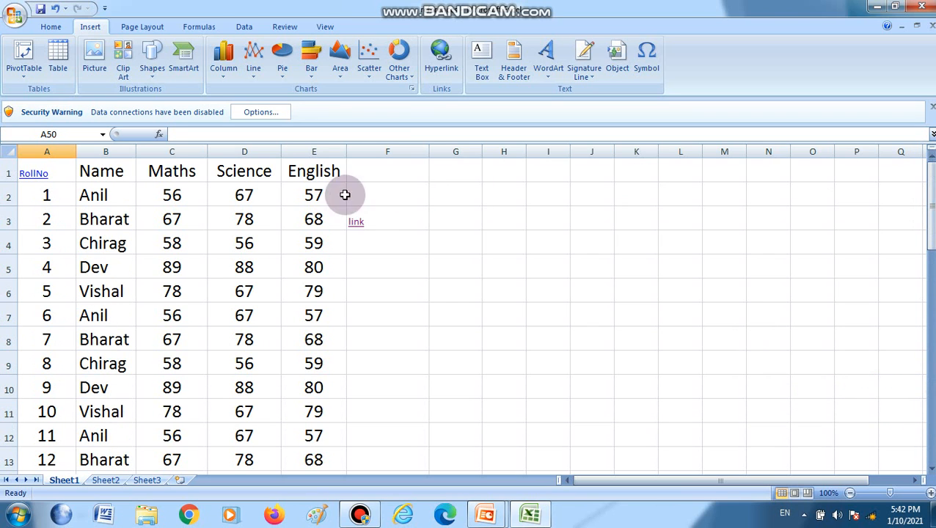
Step: Edit the hyperlink in F3 so that its cell reference is $A$1048576 on Sheet1
right_click(372, 222)
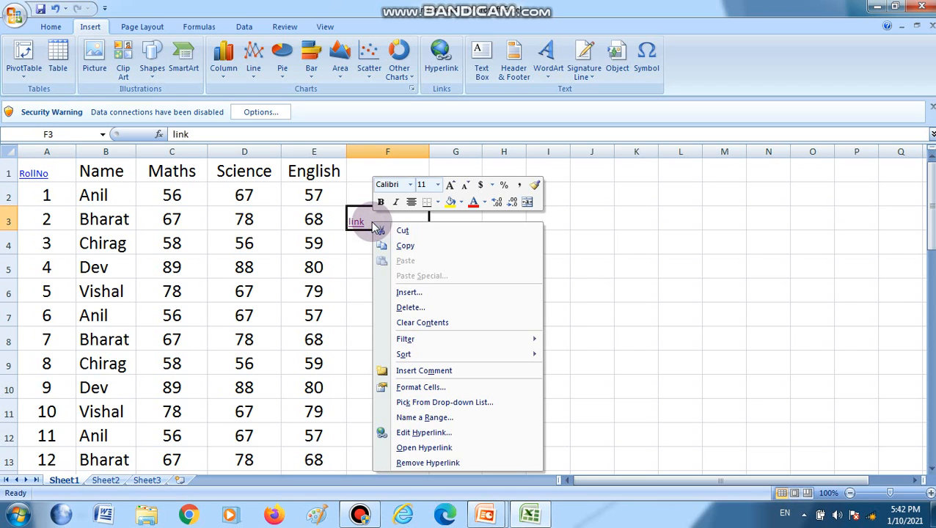
click(423, 433)
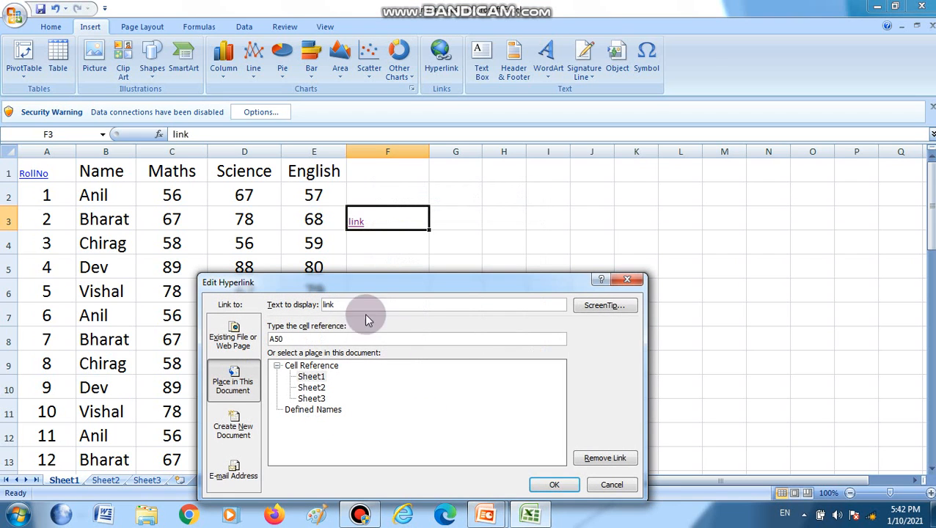
drag(409, 283, 599, 240)
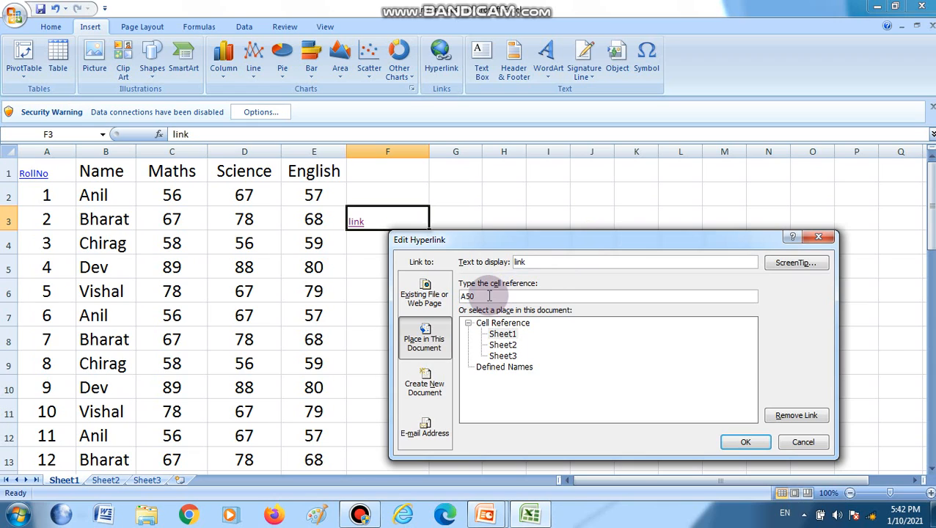
double_click(476, 296)
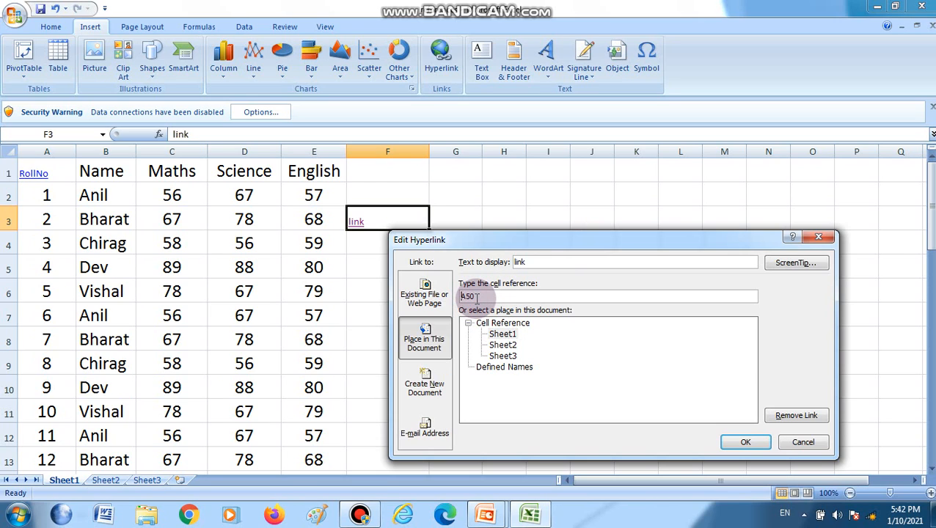
click(477, 297)
key(BackSpace)
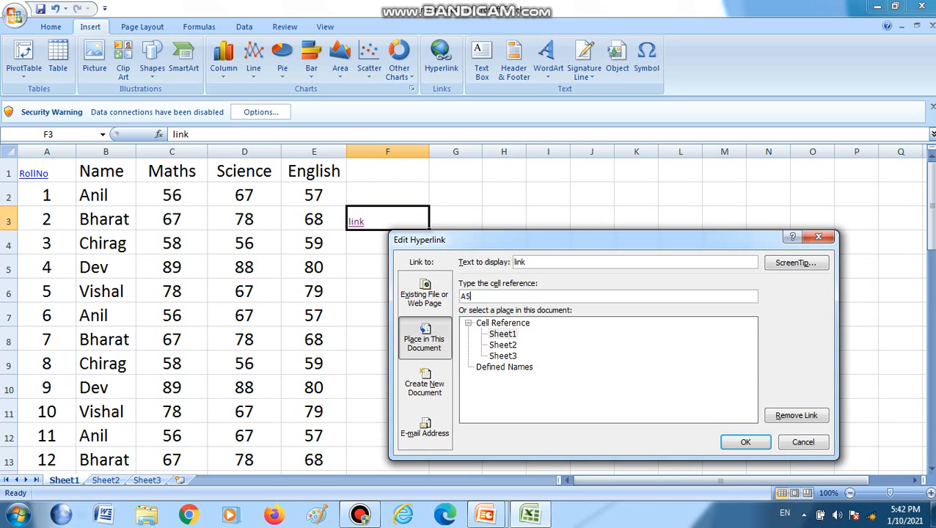
key(BackSpace)
key(BackSpace)
click(359, 514)
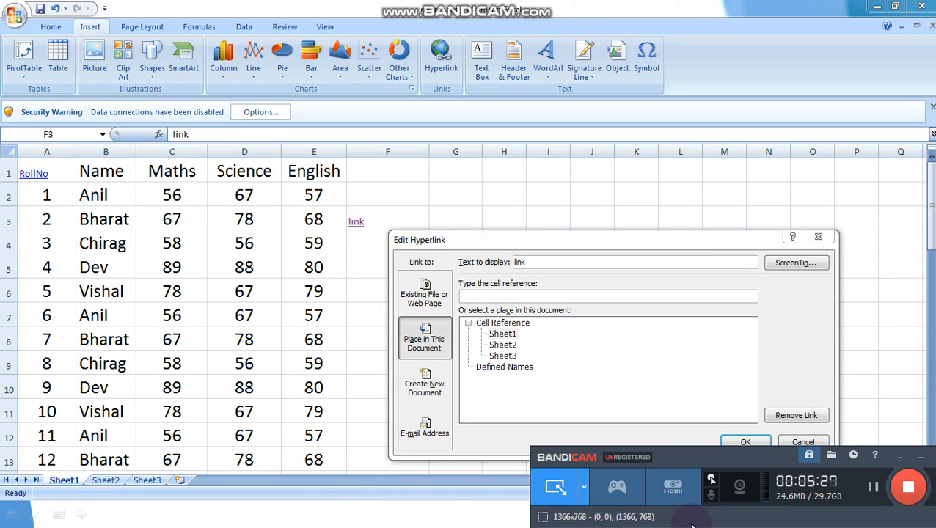
click(884, 376)
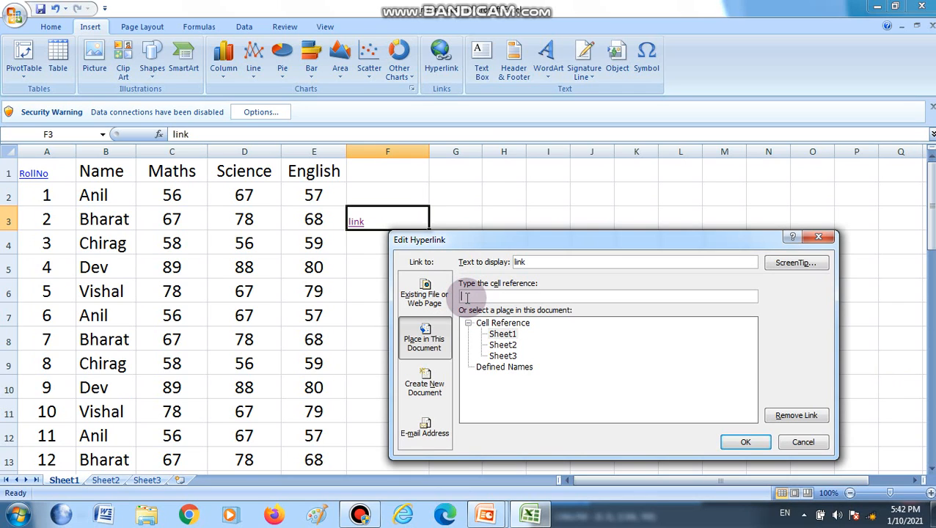
text($)
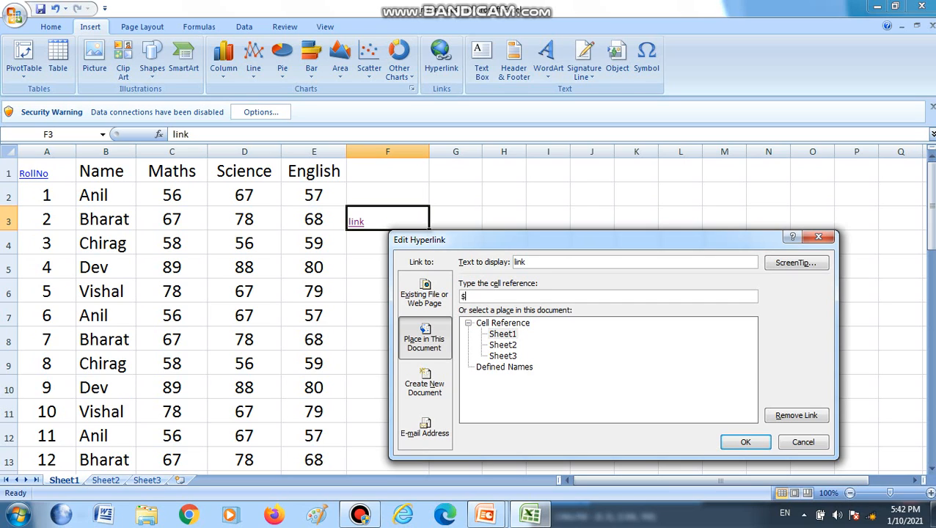
text(A)
text($1048576)
click(745, 442)
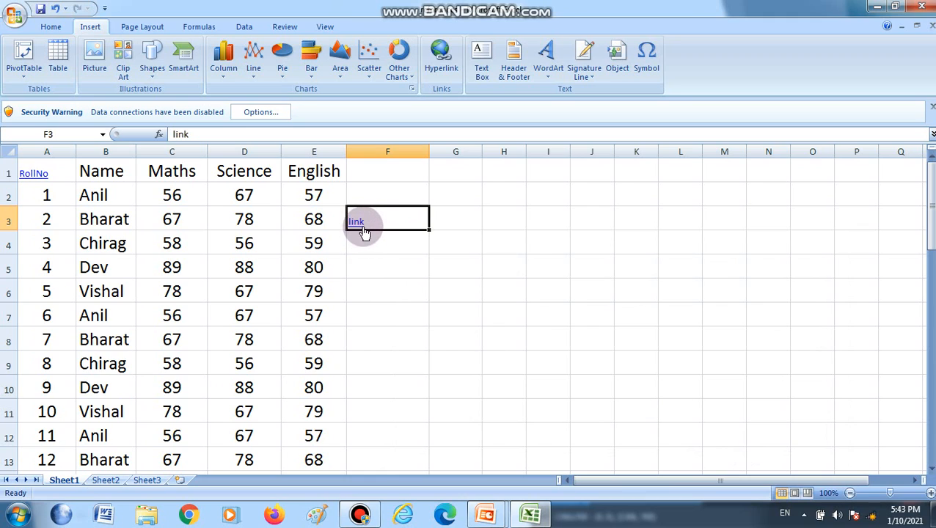
Step: Follow the edited hyperlink in F3 to test it, and go back to cell A1
mouse_move(358, 230)
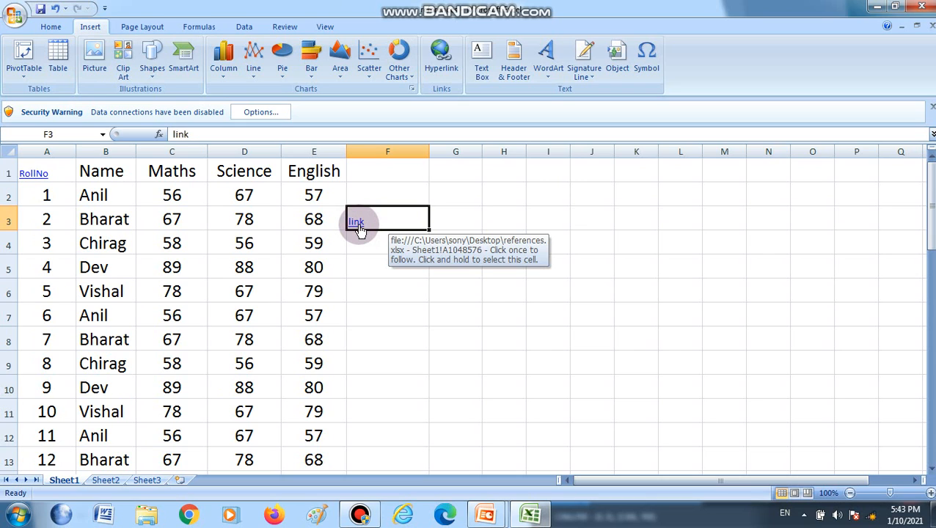
click(358, 228)
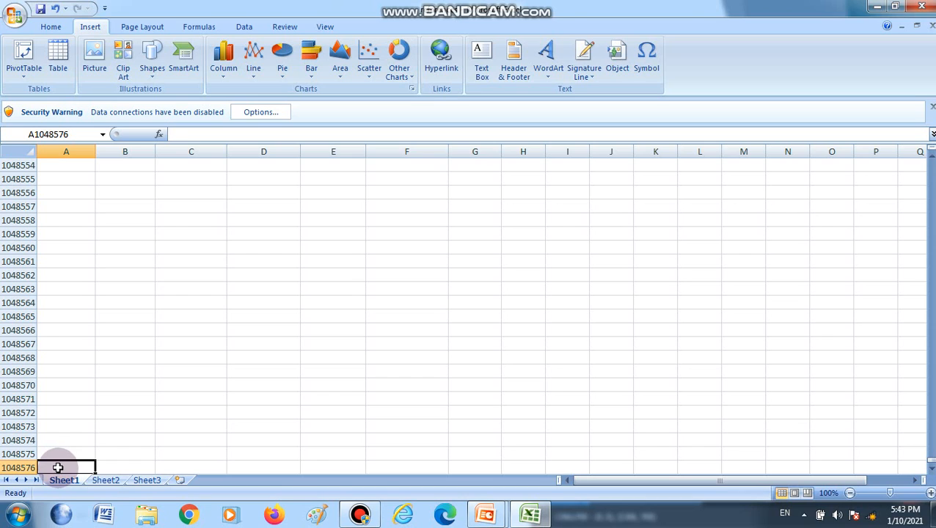
click(68, 138)
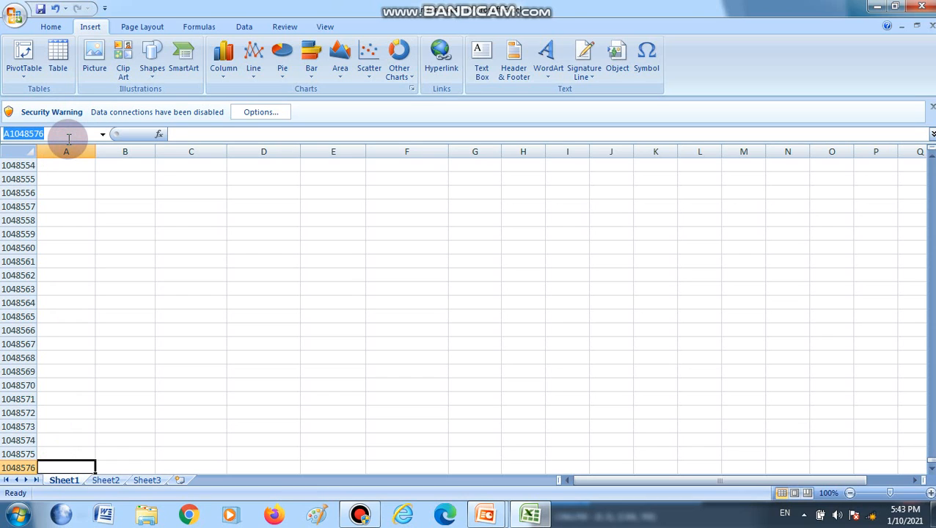
text(a1)
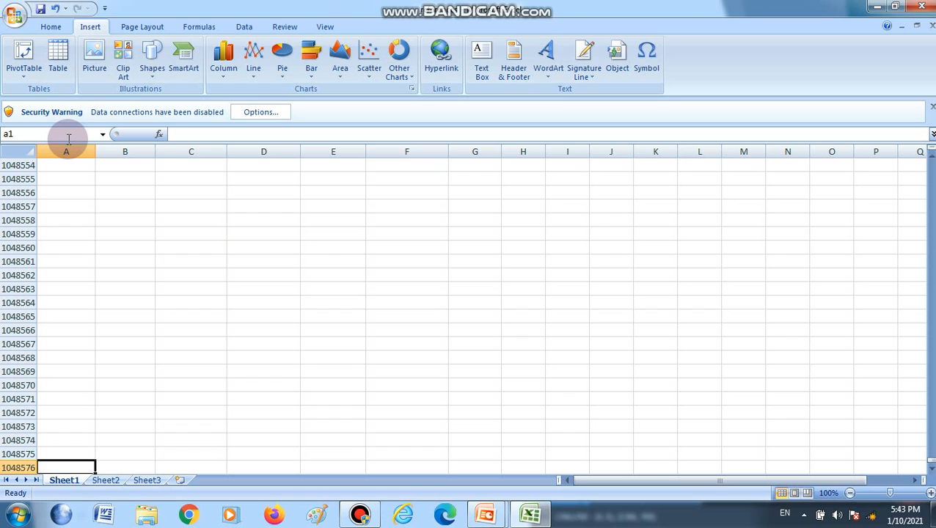
key(Return)
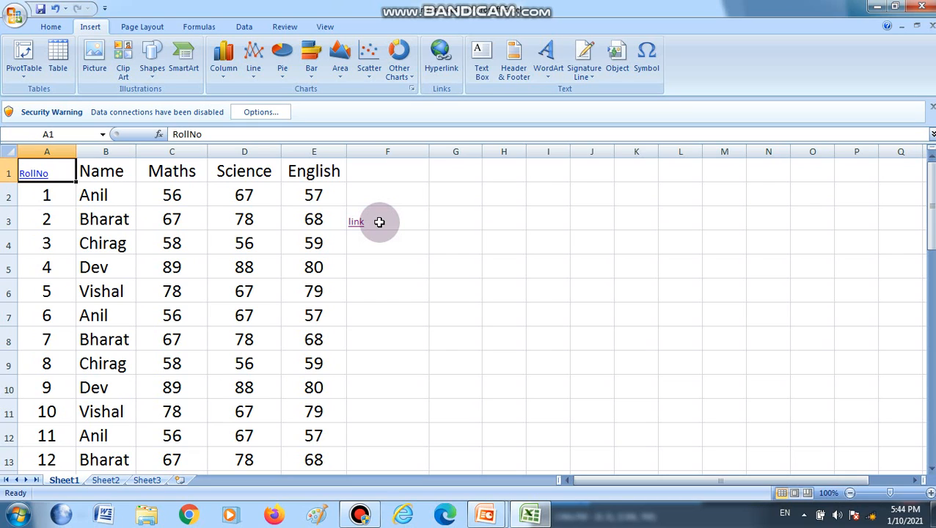
Step: Edit the hyperlink in F3 so that it points to cell a1 on Sheet2
key(alt+Tab)
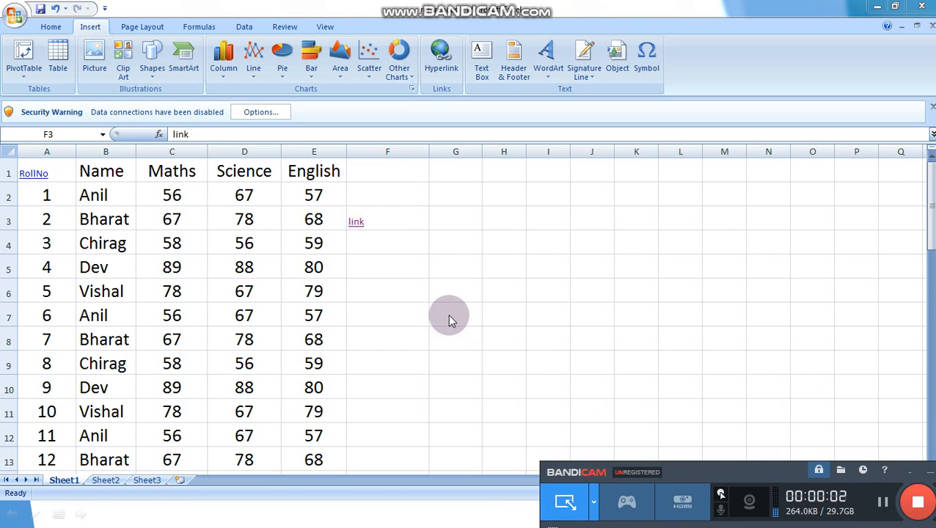
click(357, 228)
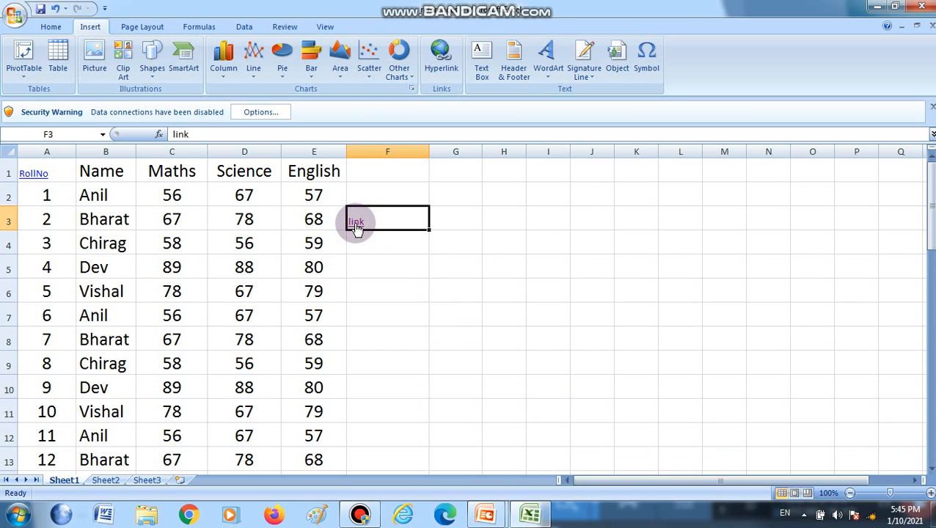
right_click(356, 228)
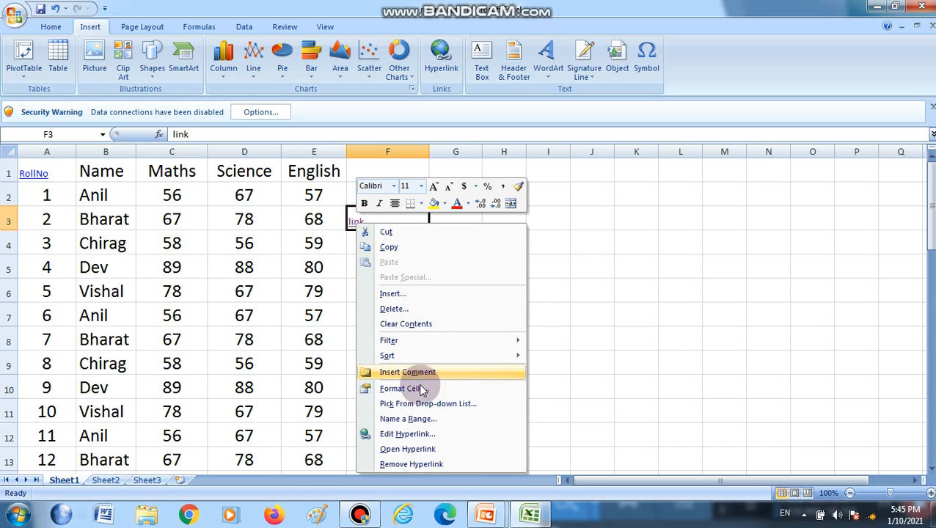
click(414, 434)
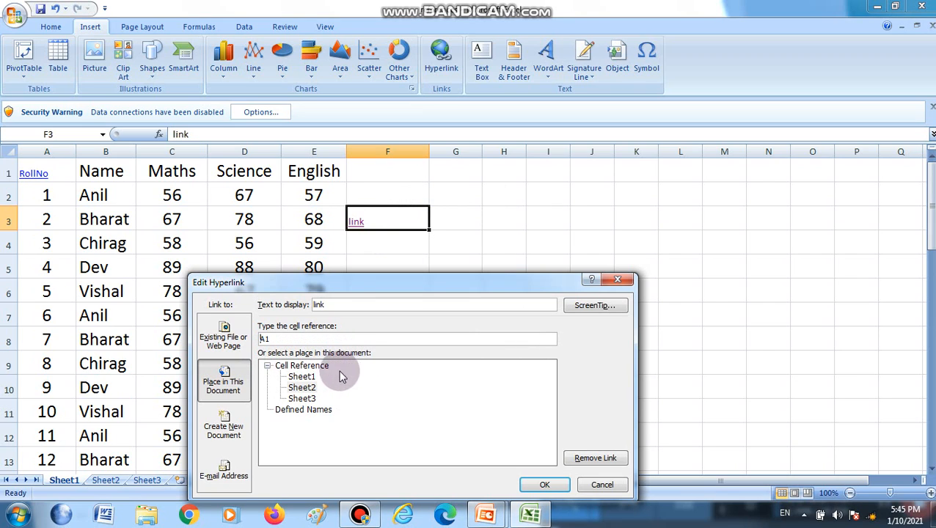
click(300, 389)
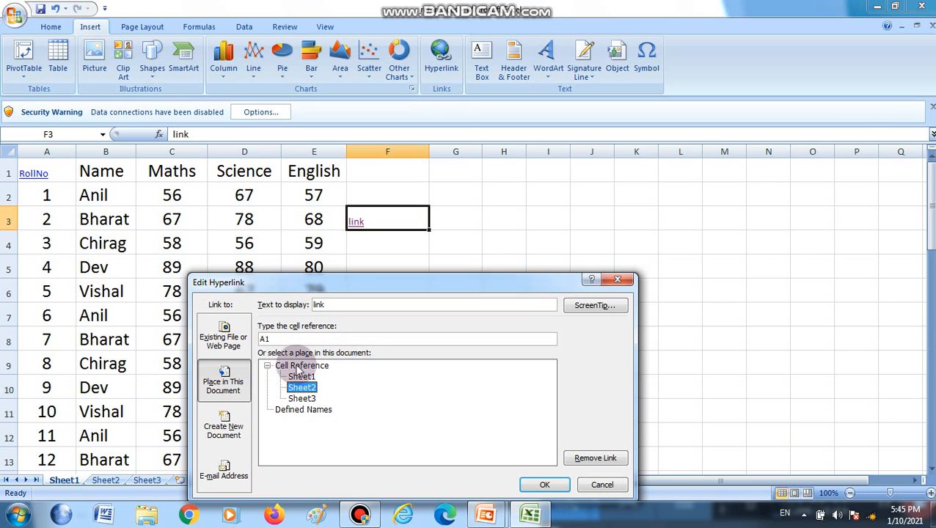
click(272, 338)
double_click(272, 338)
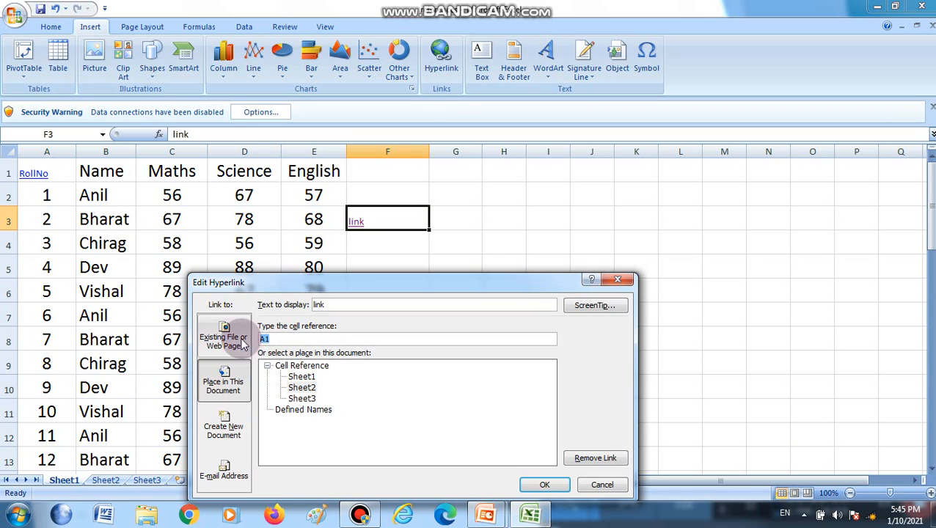
text(a1)
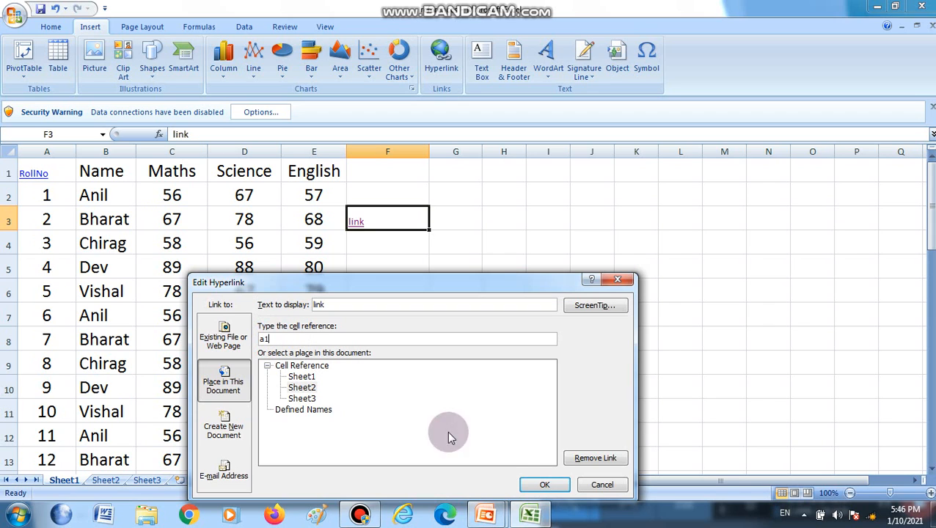
click(544, 485)
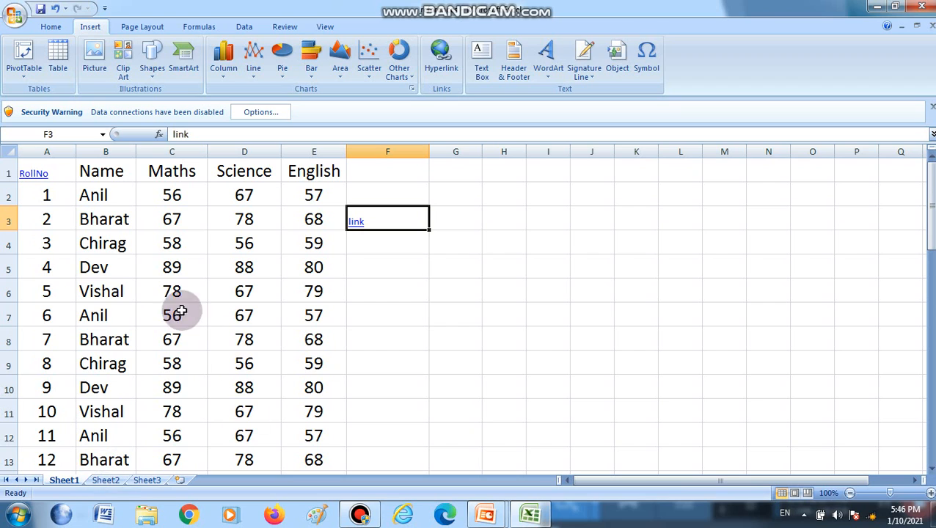
Step: Follow the redirected hyperlink in F3 to test it, and return to Sheet1
click(356, 222)
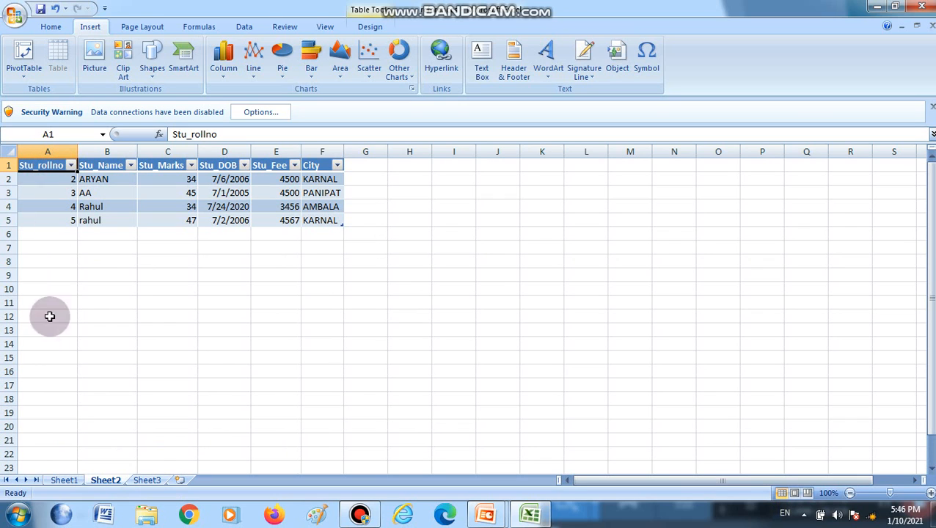
click(73, 480)
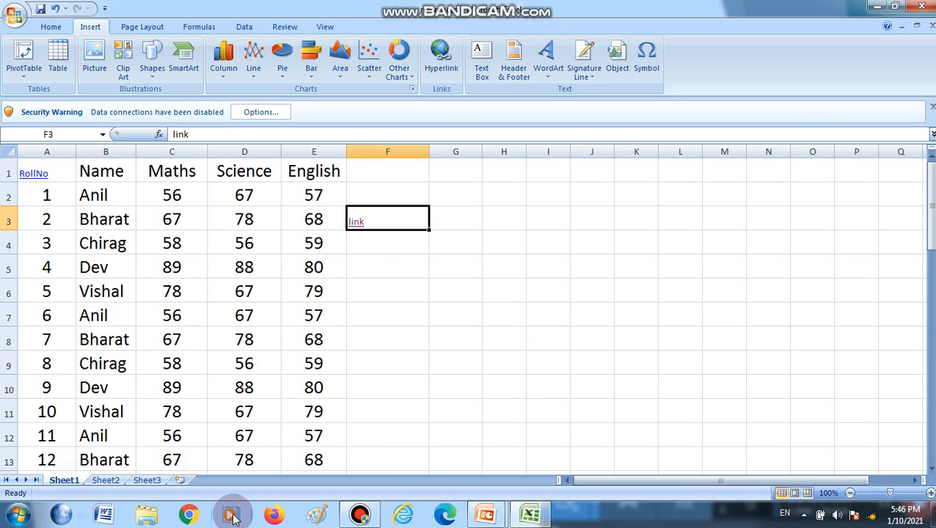
Step: Switch to the running PowerPoint slide show to review the slide on the use of hyperlinks
mouse_move(499, 520)
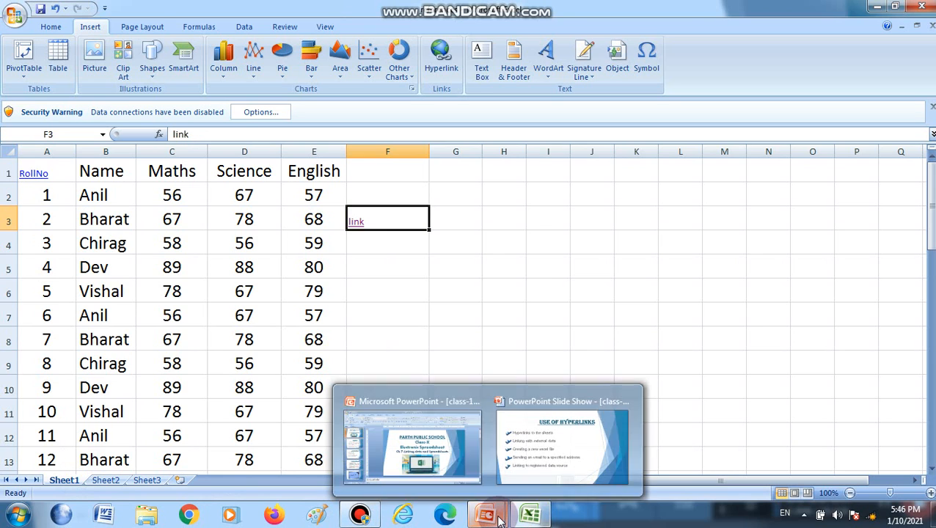
click(531, 465)
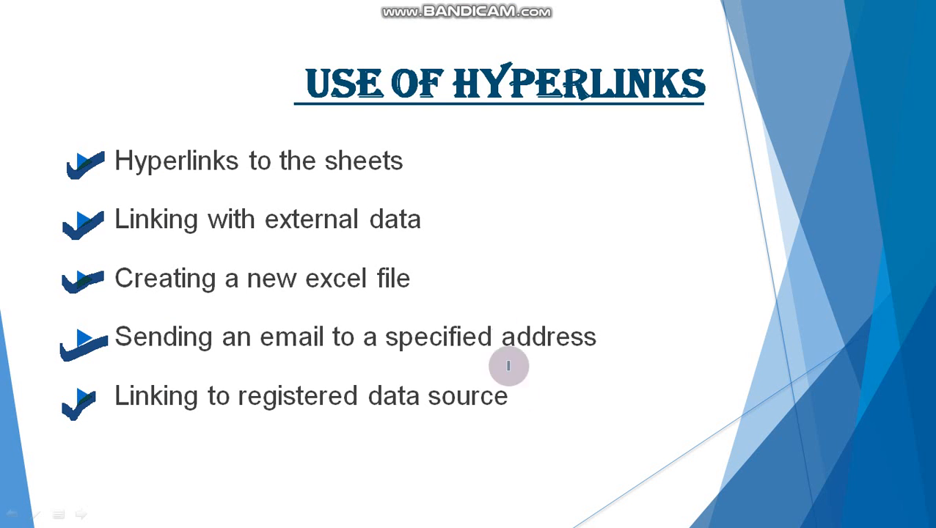
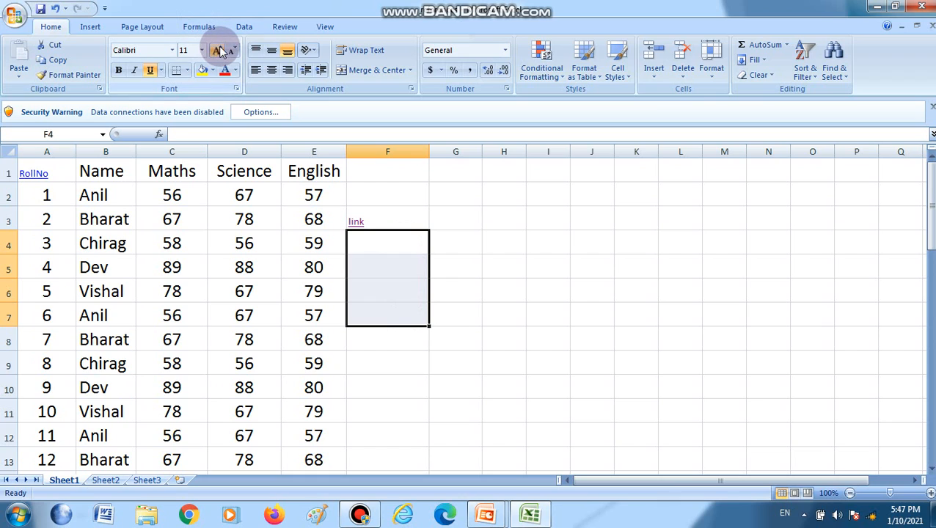
Step: Increase the font size of the empty cells F4 to F7 to 20
click(217, 50)
click(217, 50)
click(217, 50)
click(216, 49)
Step: Start a hyperlink in cell F4 to an existing file or web page, with "External link" as its display text
click(382, 242)
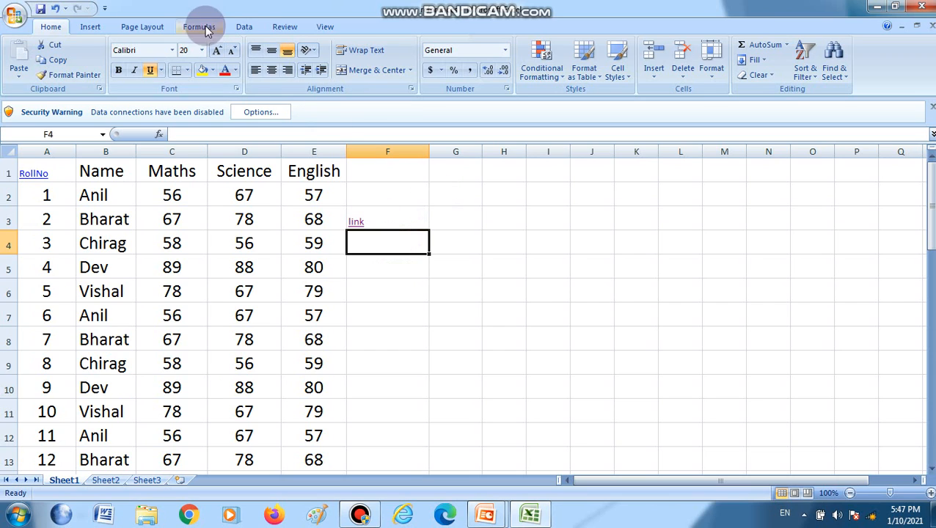
click(91, 27)
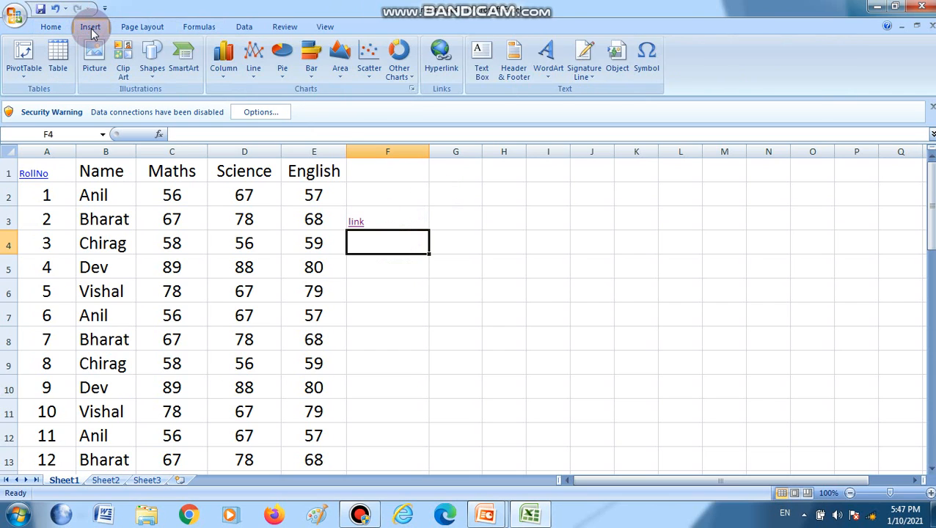
click(449, 81)
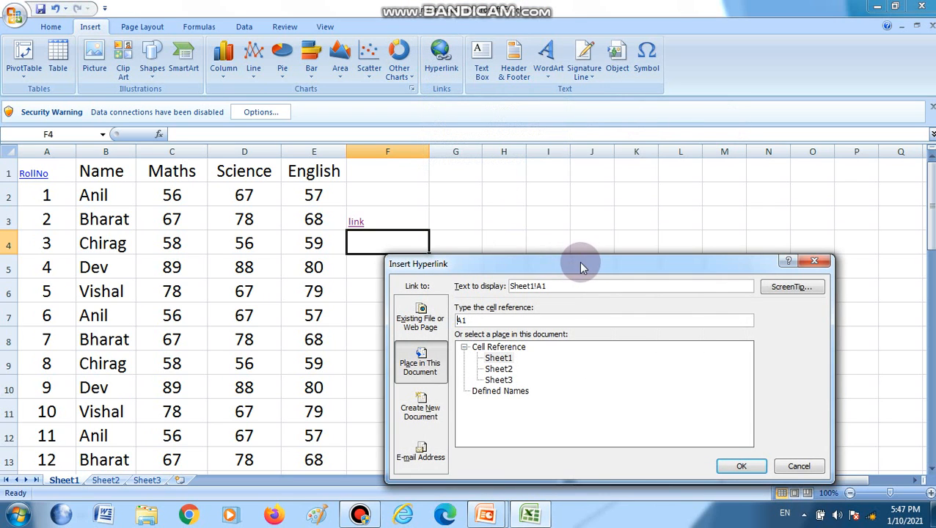
drag(579, 261, 576, 213)
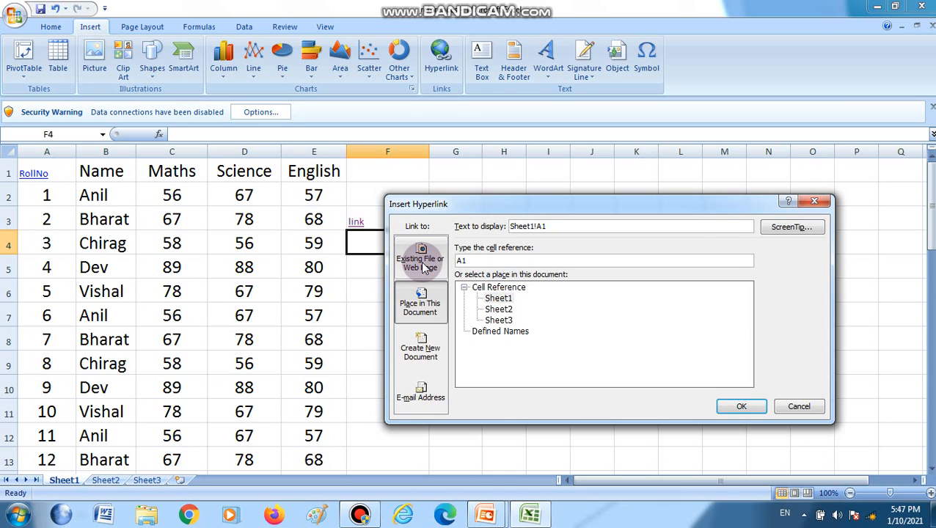
click(422, 265)
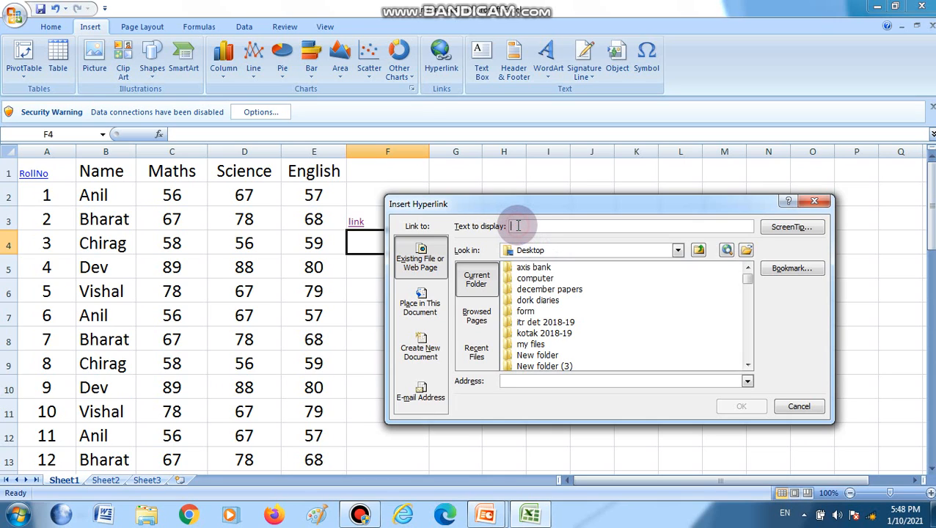
drag(566, 205, 585, 222)
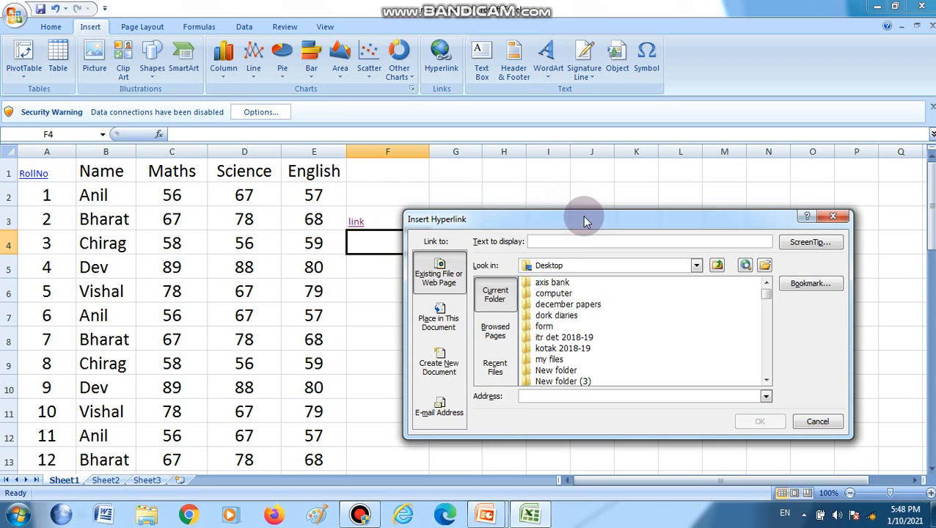
click(535, 241)
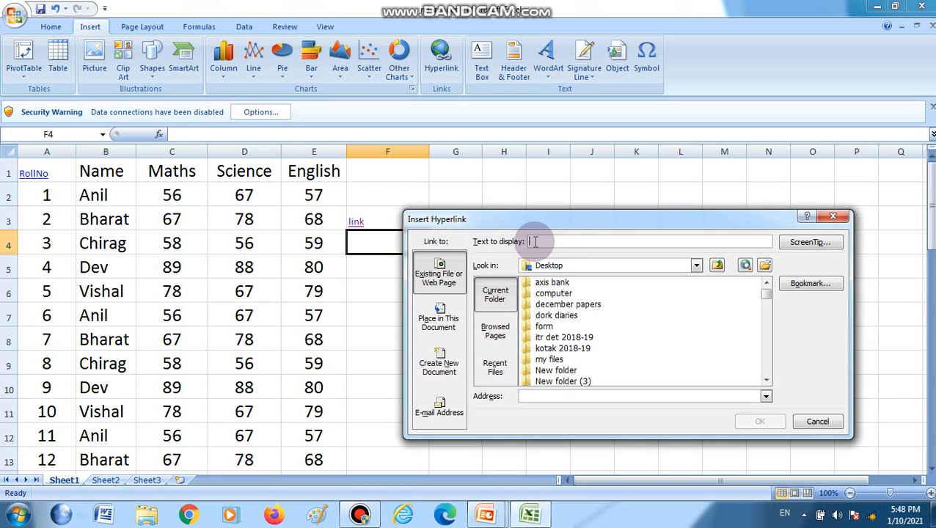
text(Exter)
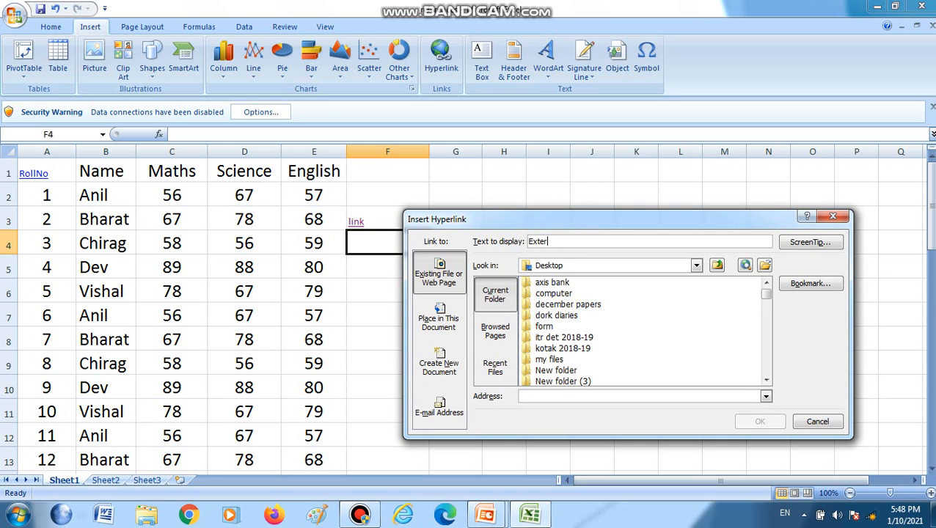
text(nal link)
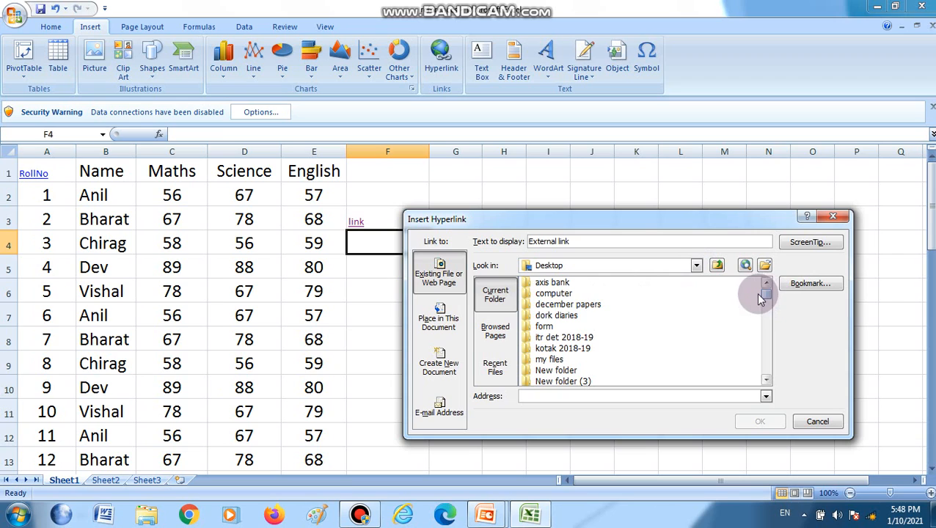
Step: Choose the Capture.PNG image on the Desktop as the link target and insert the hyperlink
drag(765, 302, 767, 313)
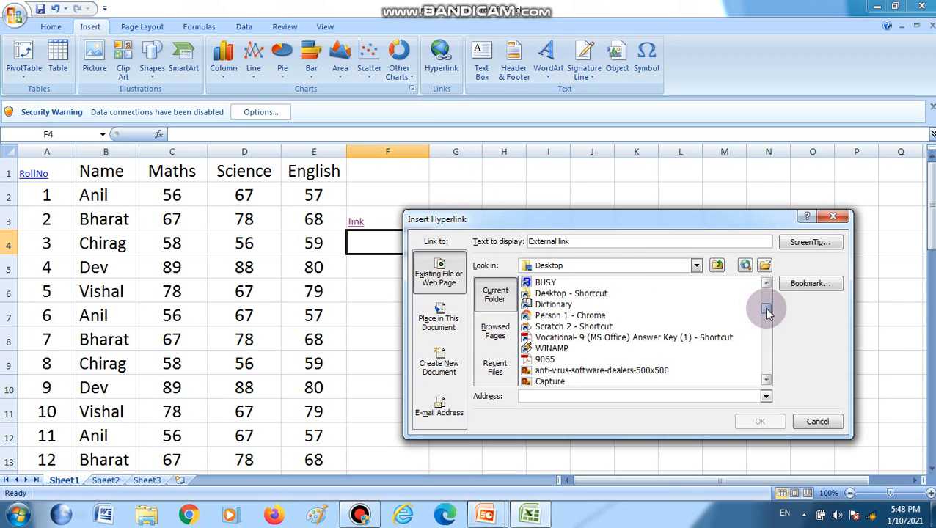
drag(767, 312, 767, 318)
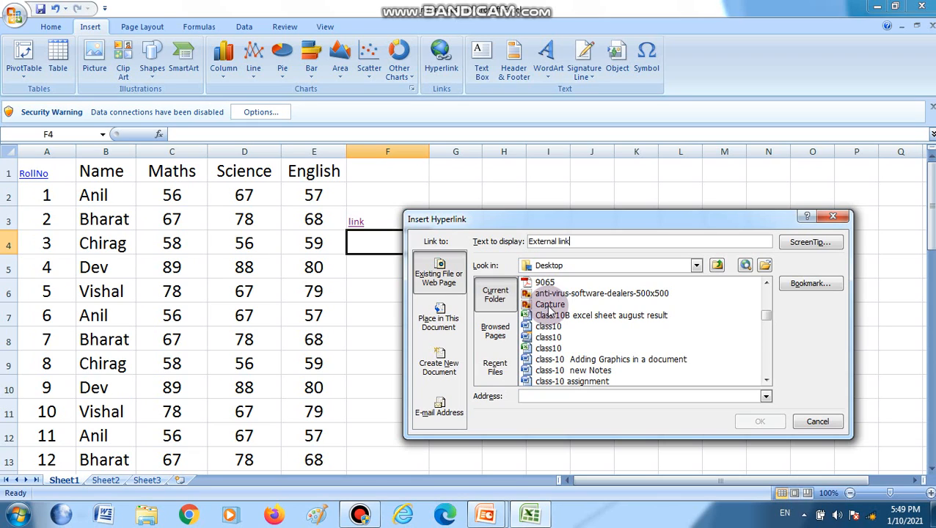
click(549, 305)
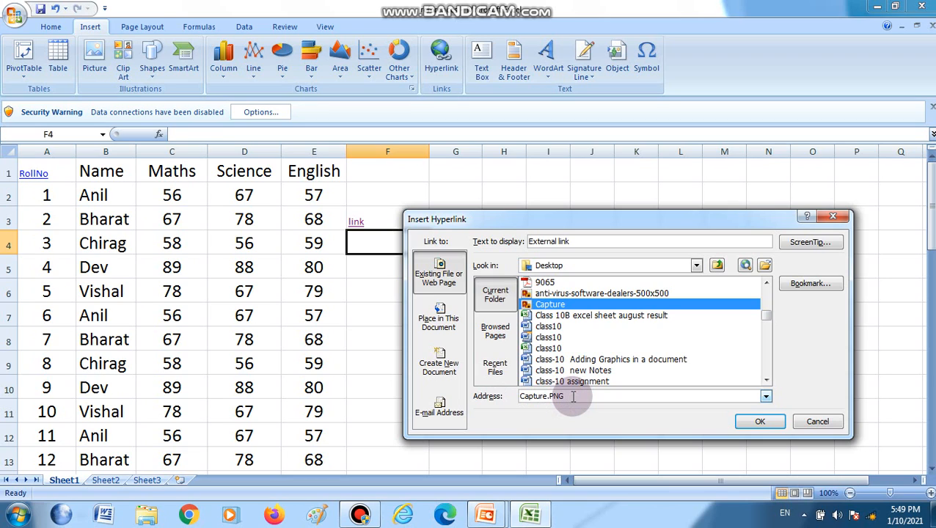
click(753, 424)
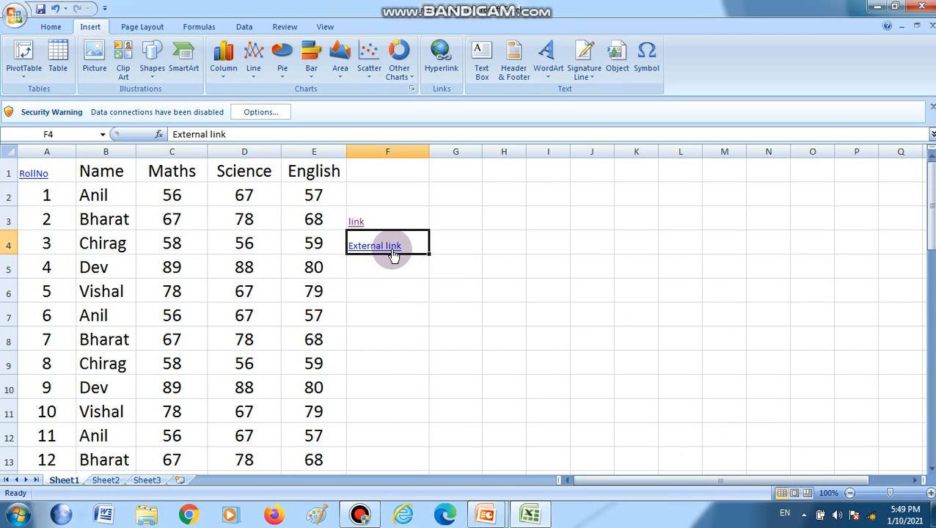
Step: Test the "External link" hyperlink in F4 by following it, and close the image viewer
mouse_move(393, 254)
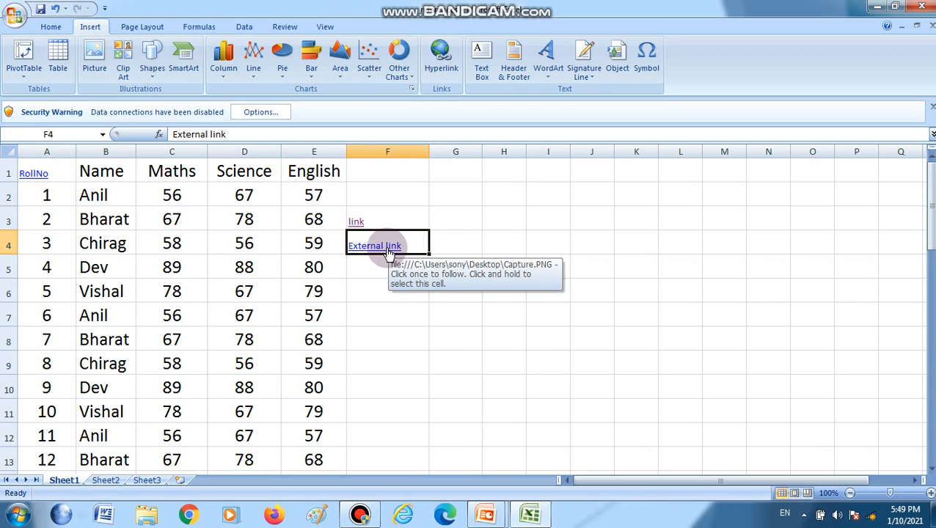
click(375, 250)
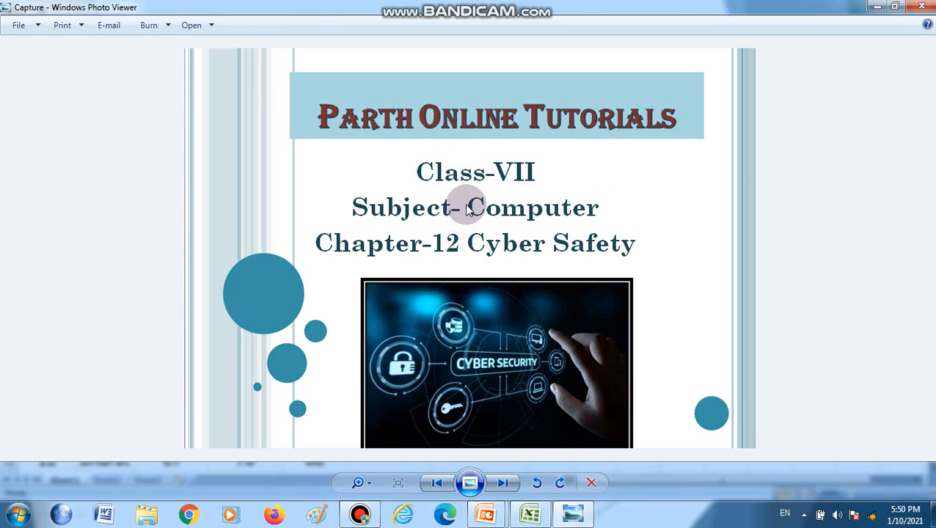
click(917, 7)
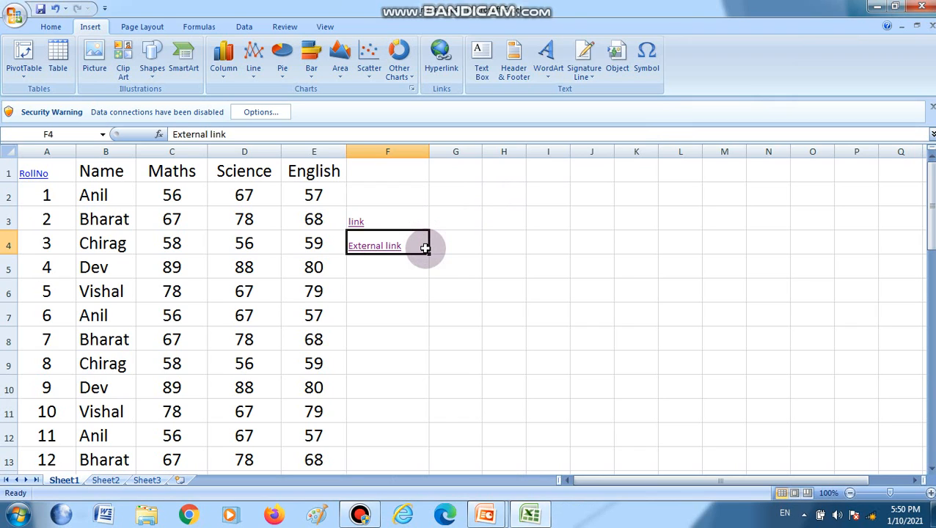
Step: Start a hyperlink in cell F5 to an existing file or web page, with "open google" as its display text
click(394, 270)
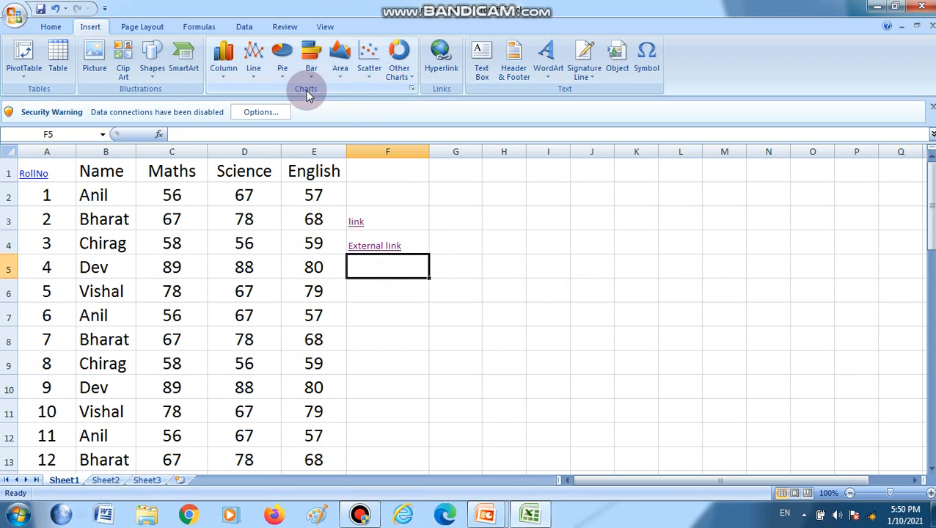
click(443, 60)
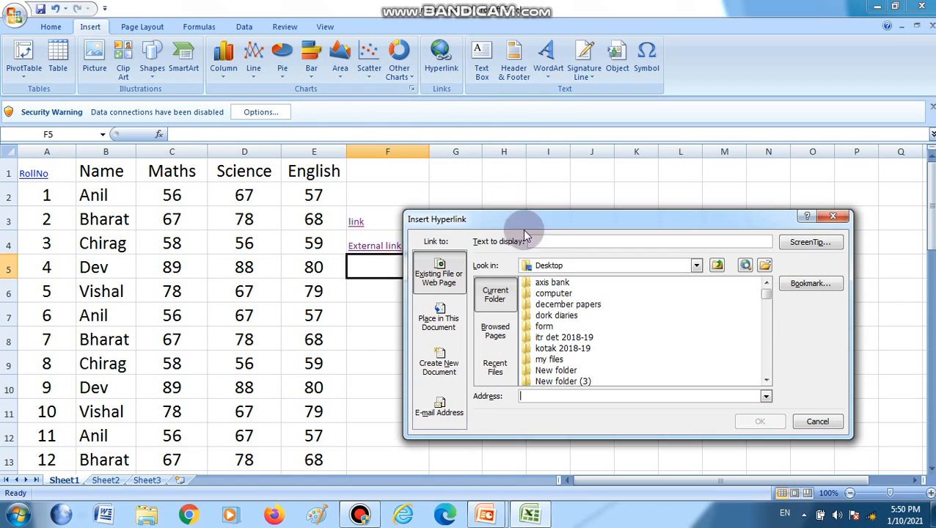
click(536, 242)
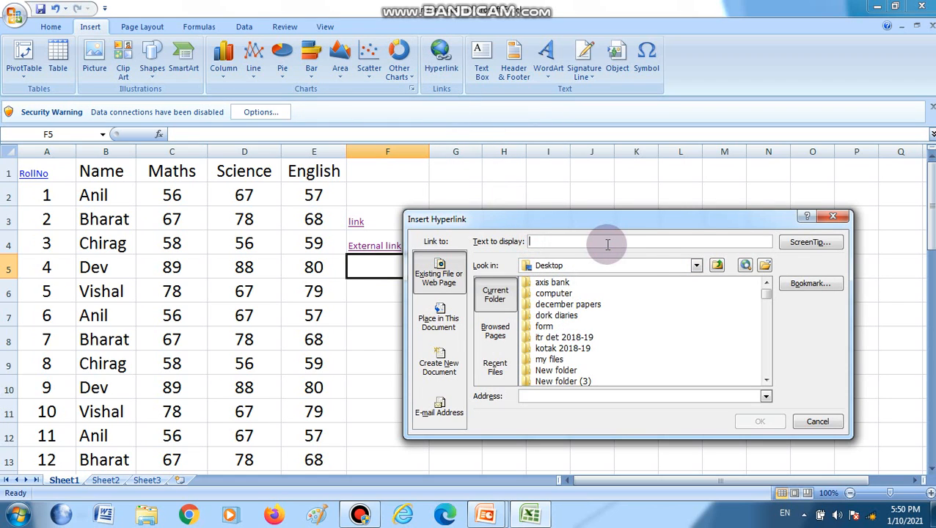
text(open )
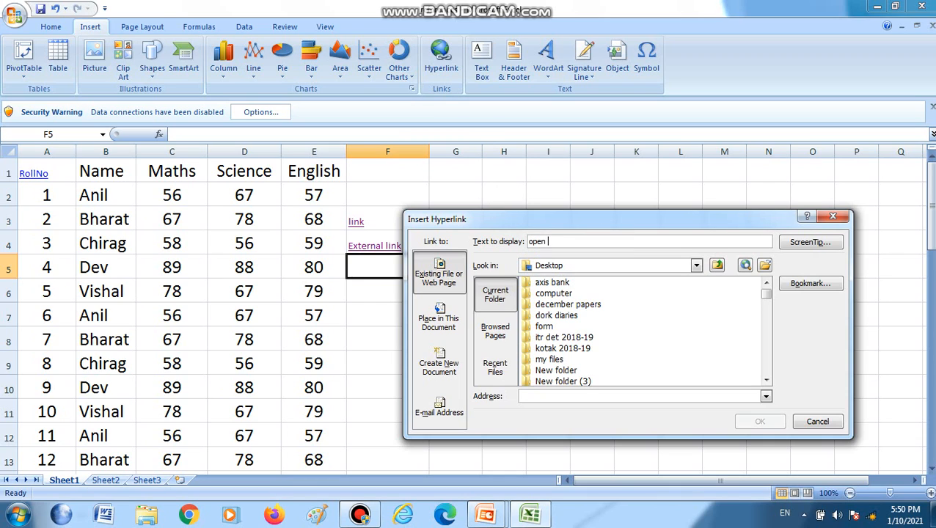
text(google)
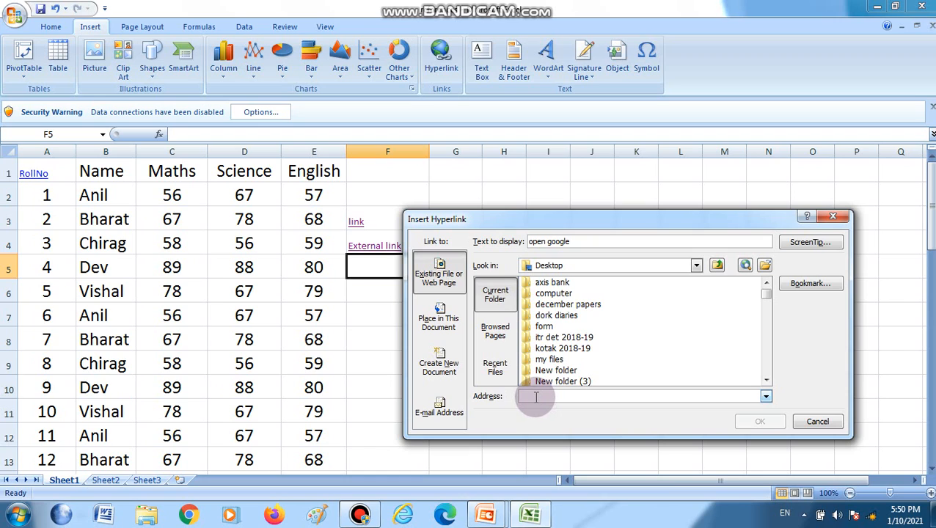
click(536, 397)
click(766, 396)
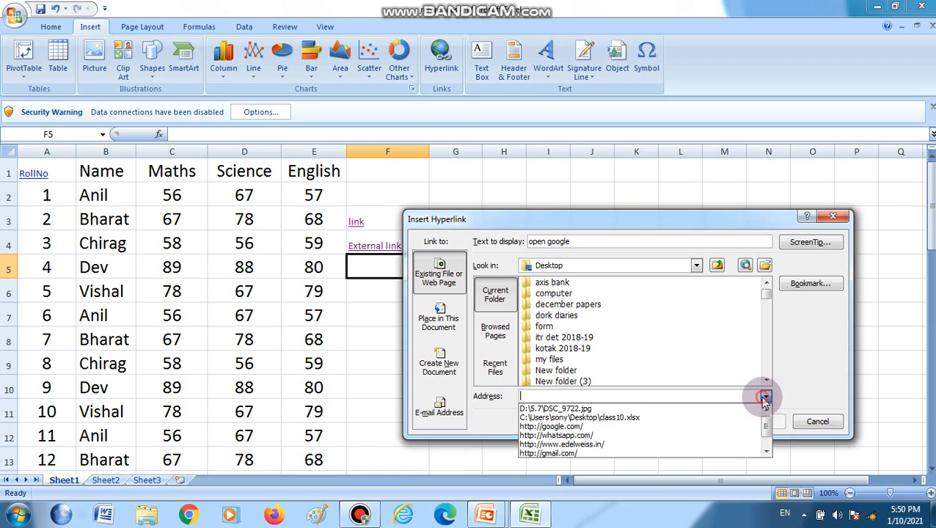
click(571, 427)
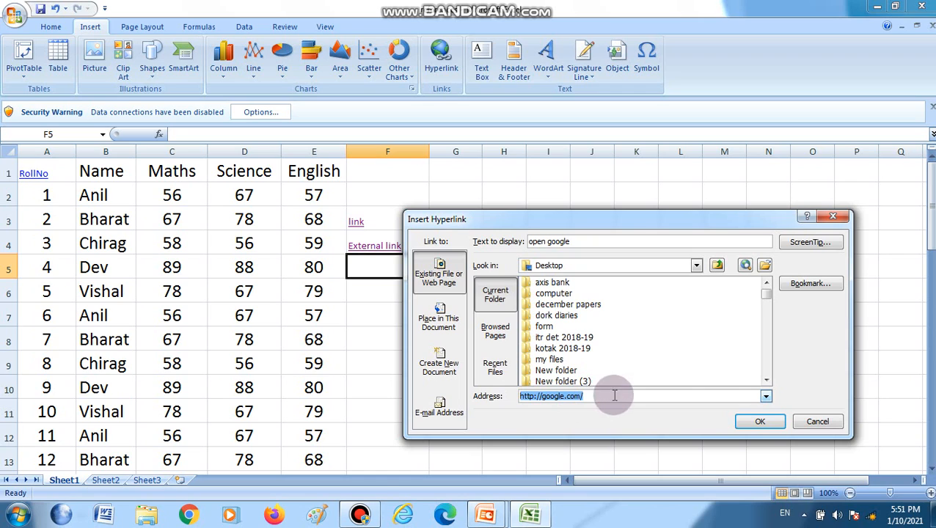
click(761, 424)
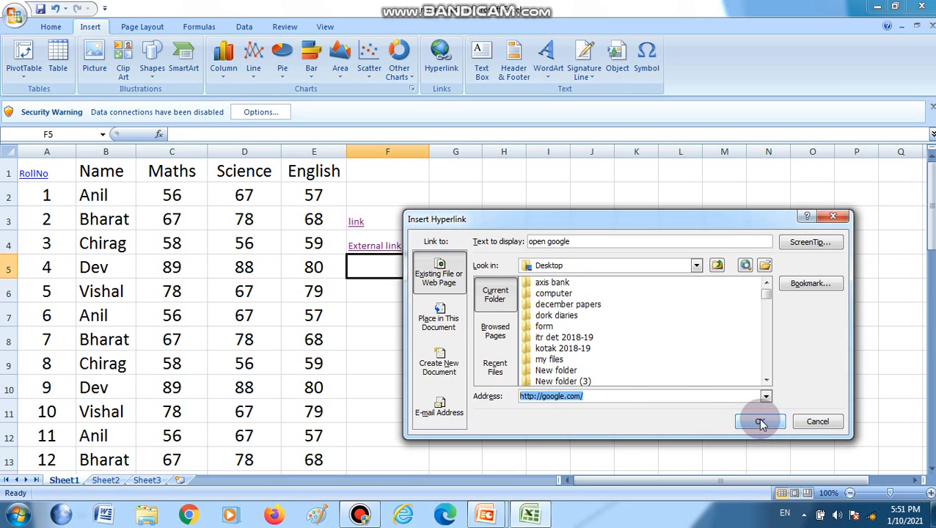
click(761, 424)
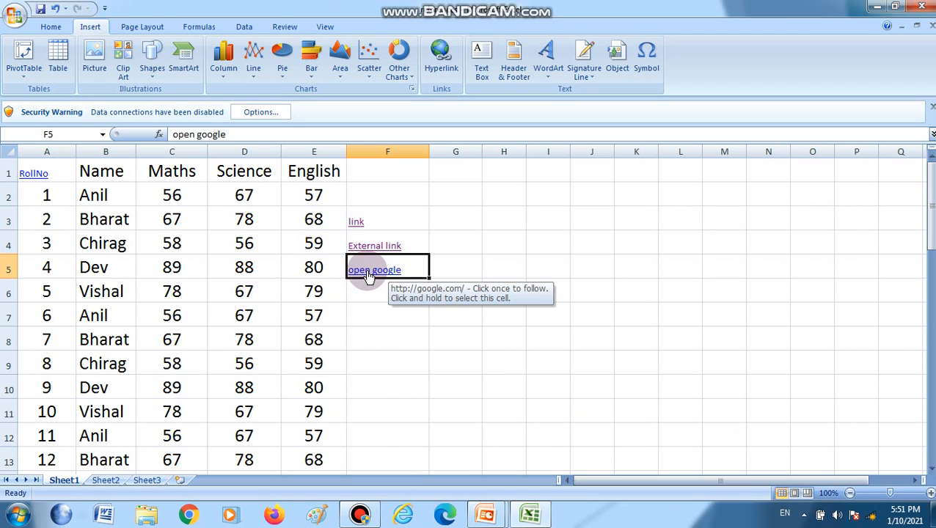
Step: Connect the computer to the ZTE_2.4G_XT3Rfu wireless network
click(872, 517)
click(808, 312)
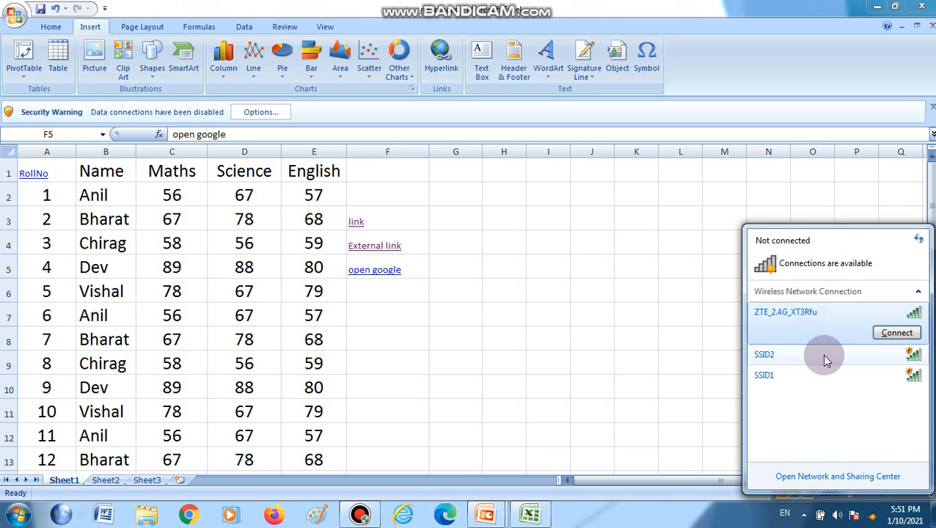
click(896, 334)
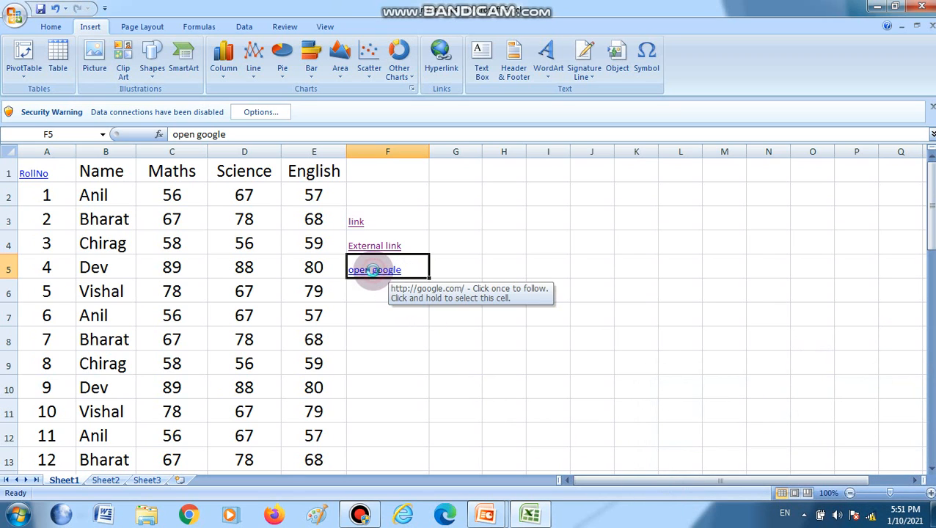
Step: Test the "open google" hyperlink in F5 by following it to the website
click(375, 273)
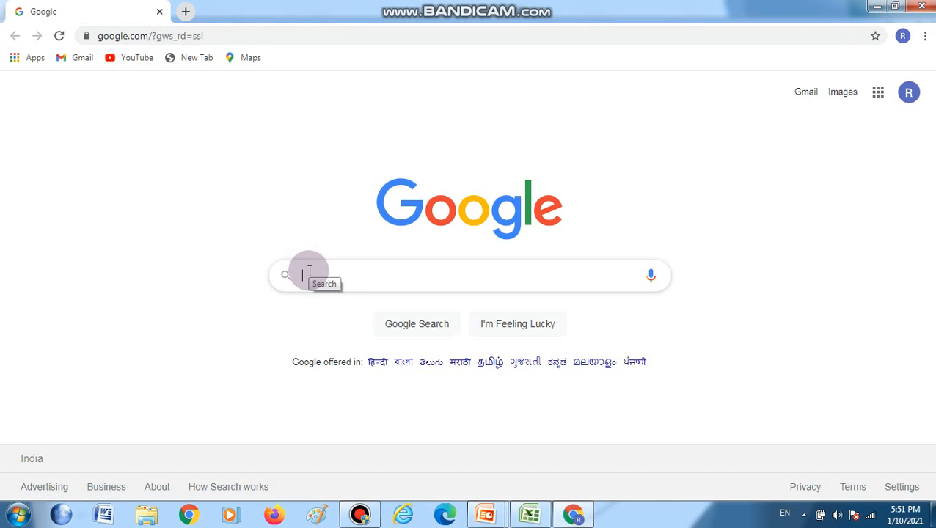
click(387, 332)
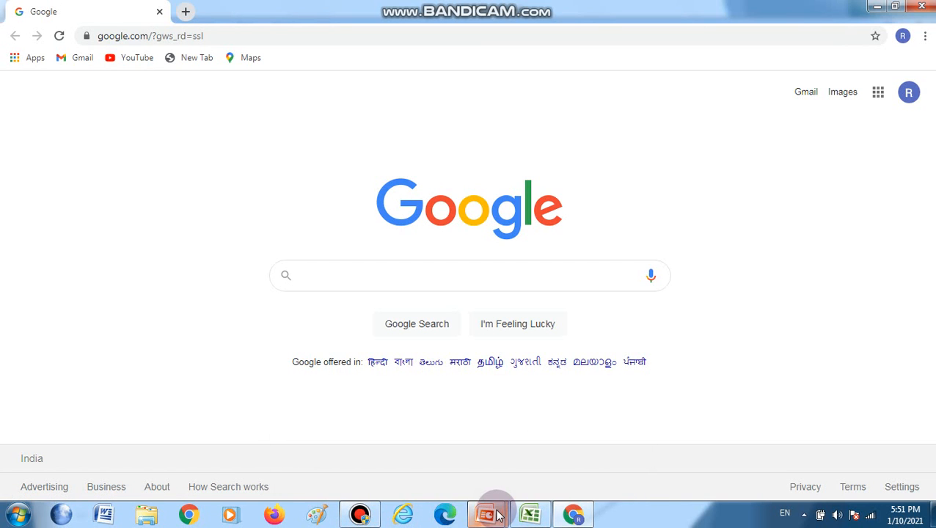
Step: Review the "Use of Hyperlinks" slide in the PowerPoint slide show, and return to the Excel workbook
mouse_move(498, 516)
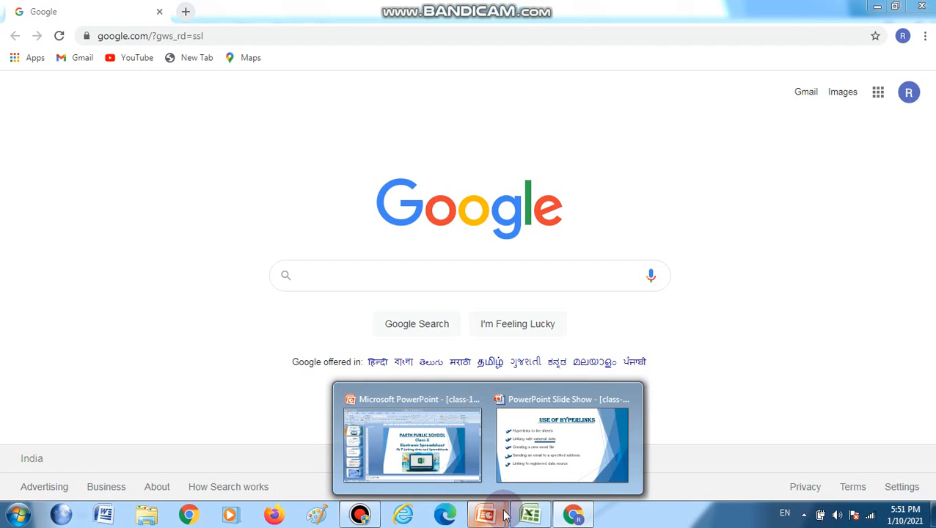
click(556, 441)
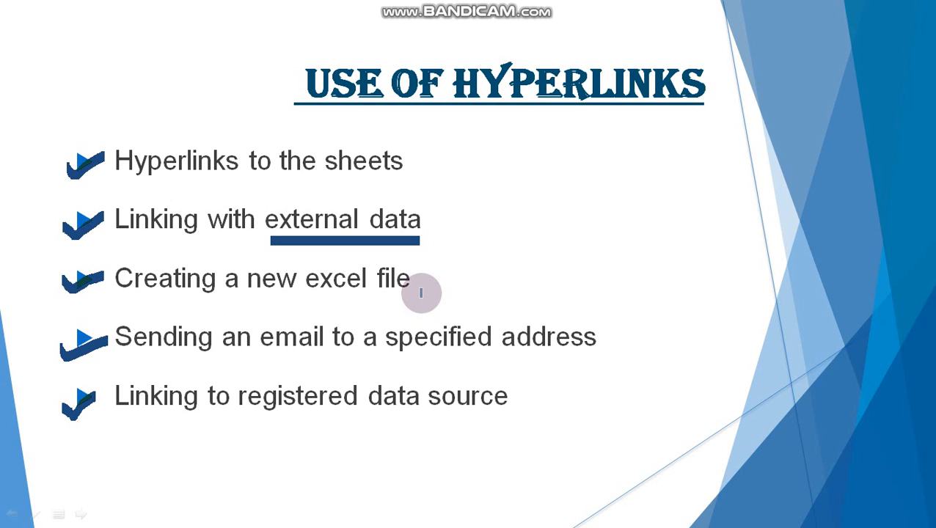
key(alt+Tab)
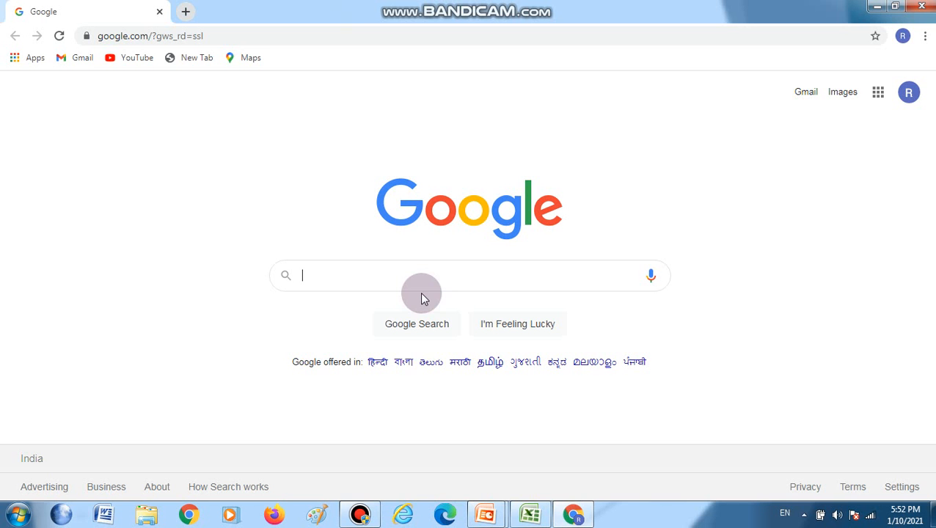
click(533, 515)
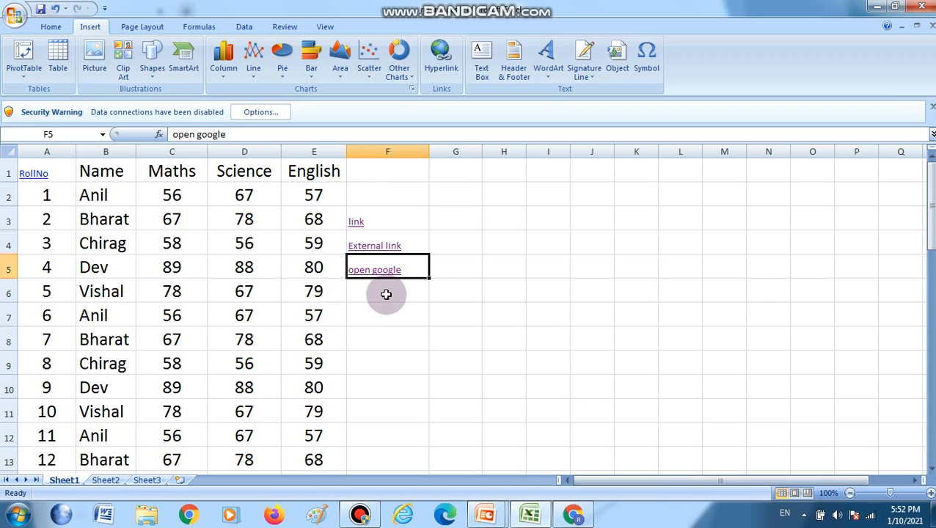
click(387, 292)
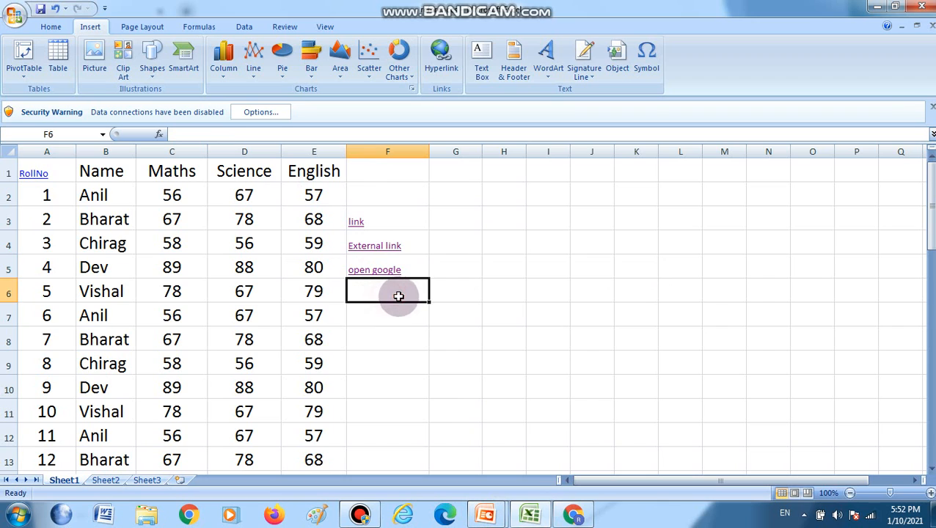
click(367, 515)
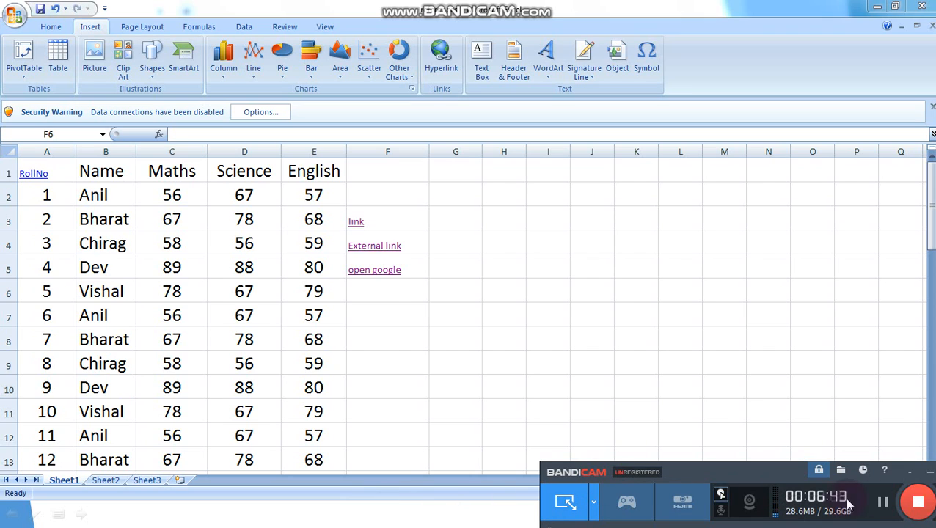
click(917, 501)
click(911, 473)
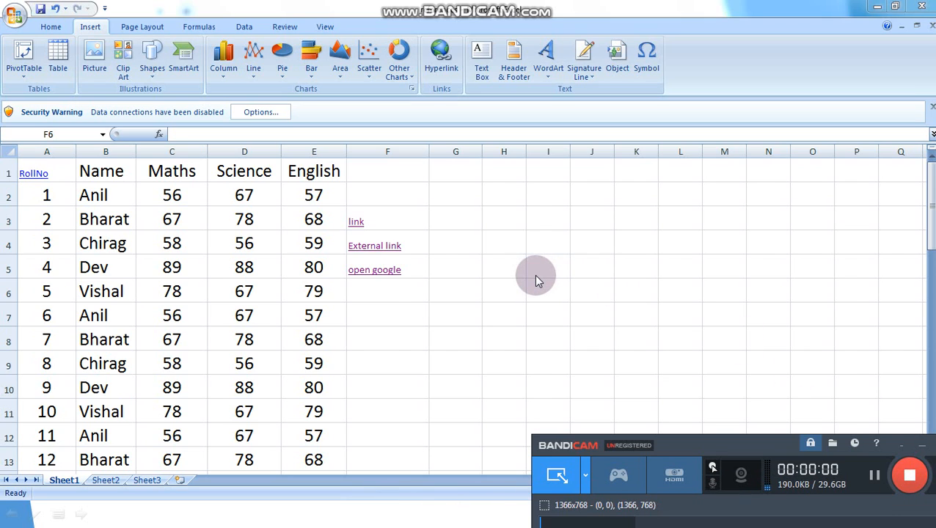
Step: Start a hyperlink in cell F6 to a new document, with "create file" as its display text
click(365, 292)
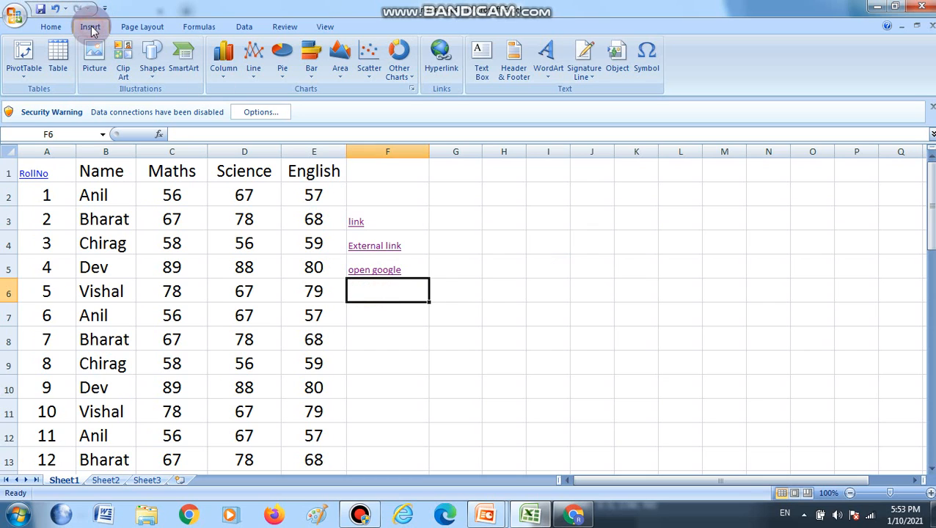
click(441, 70)
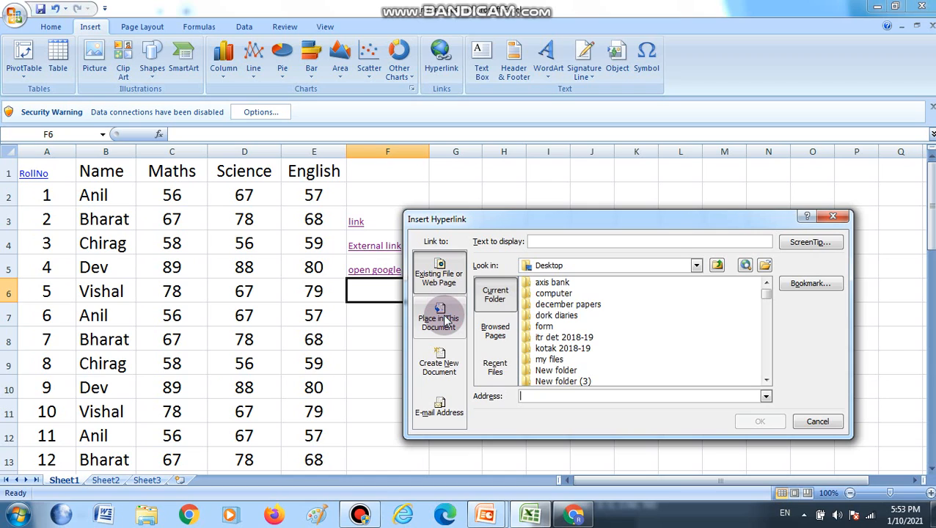
click(441, 366)
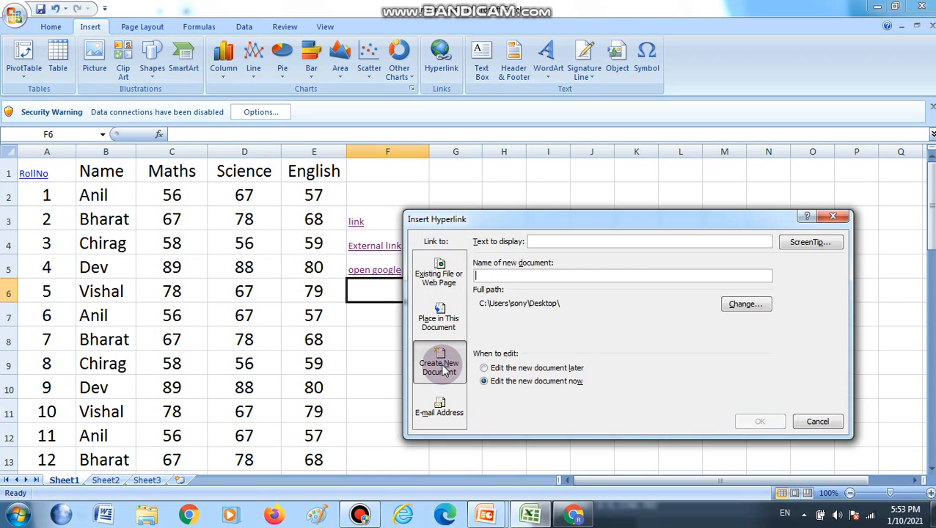
click(534, 242)
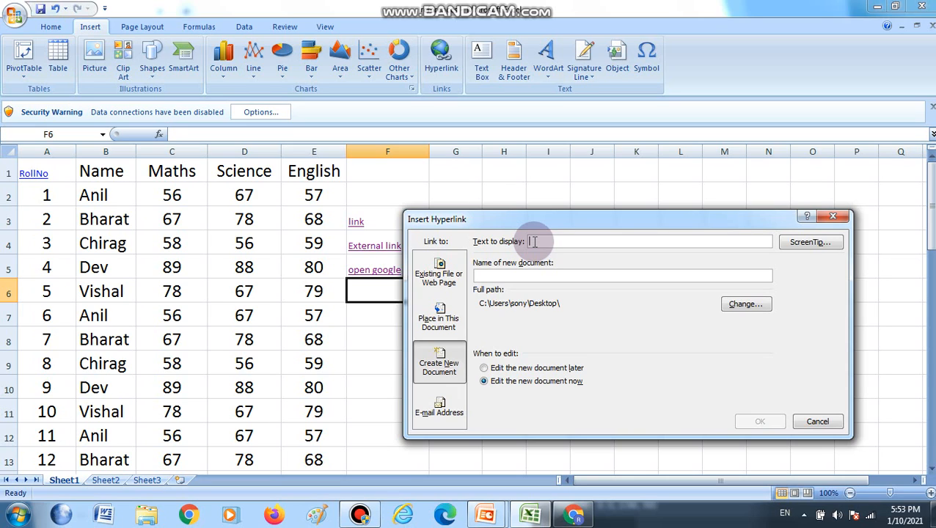
text(c)
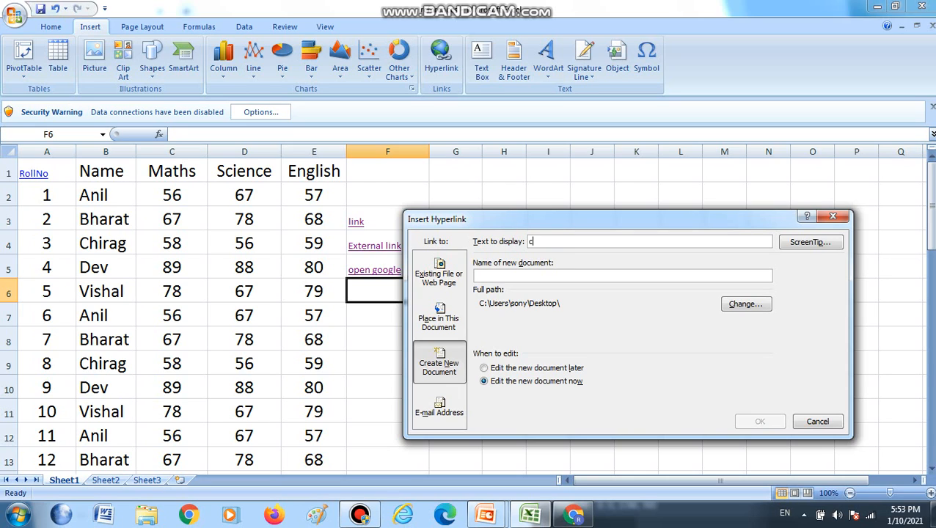
text(reate file)
Step: Name the new document Class10 on the Desktop, keep it set for editing now, and insert the hyperlink
click(481, 275)
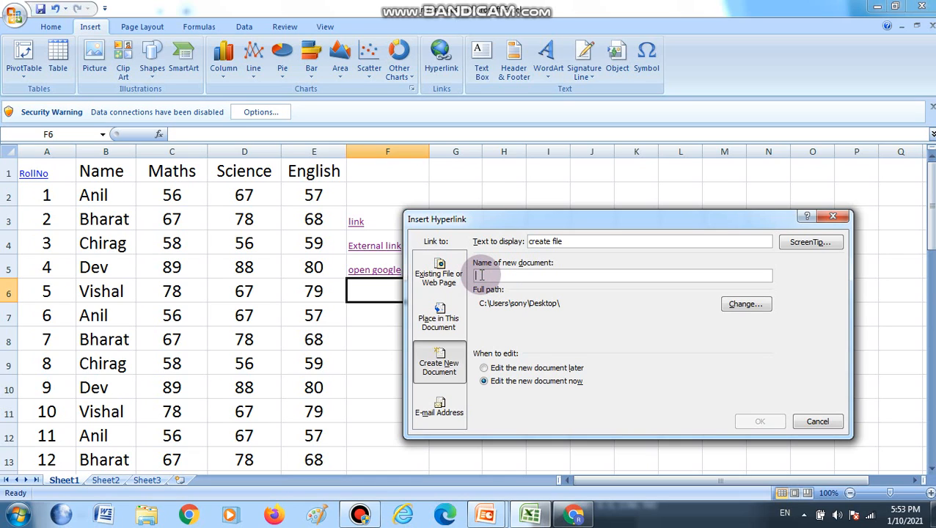
text(Class)
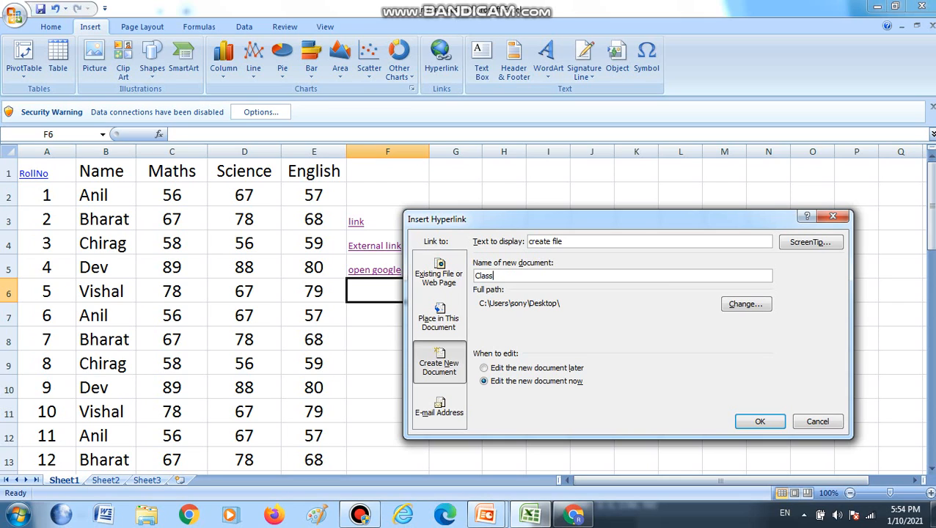
text(-)
key(BackSpace)
text(10)
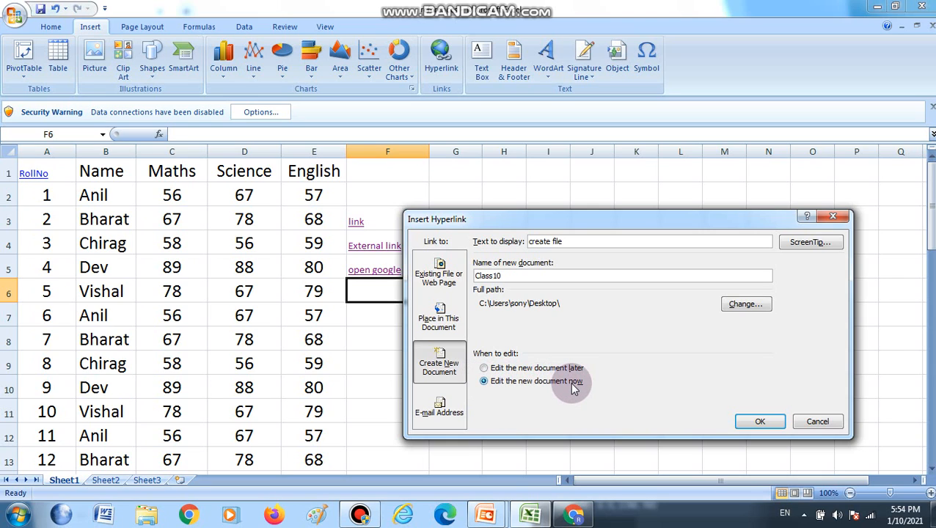
click(756, 422)
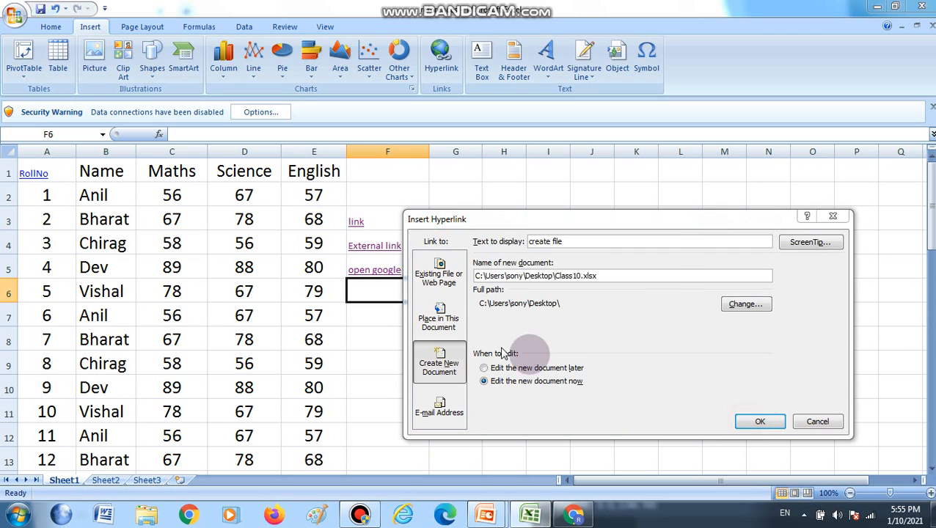
click(445, 292)
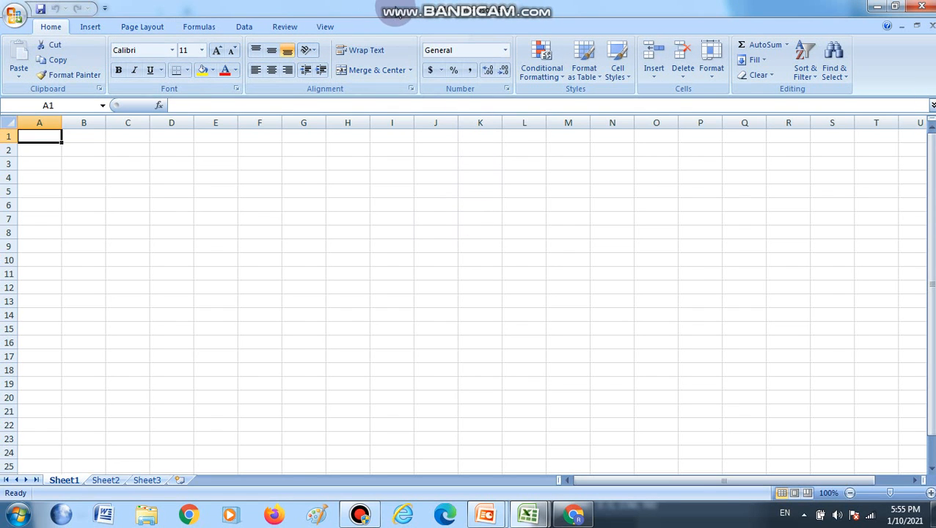
Step: Close the new blank workbook, and test the "create file" hyperlink in F6 by following it and closing the workbook it opens
click(925, 7)
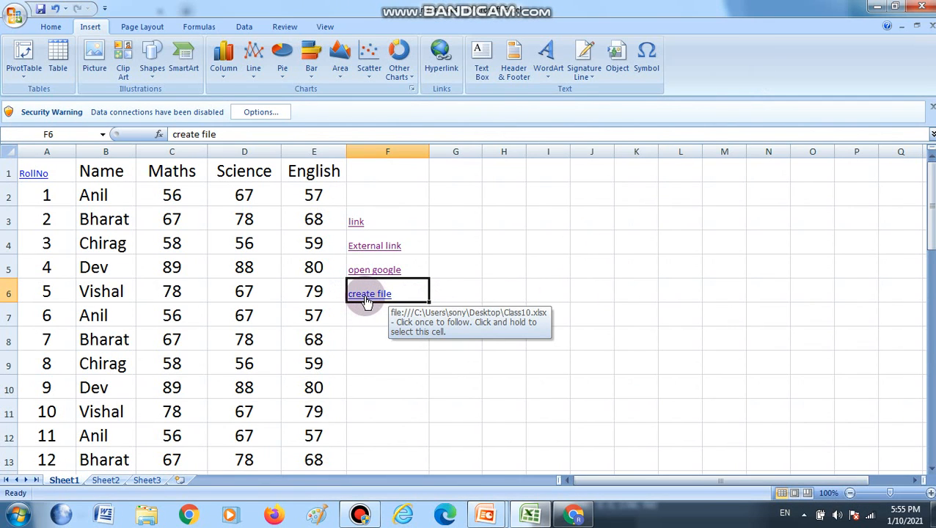
click(366, 300)
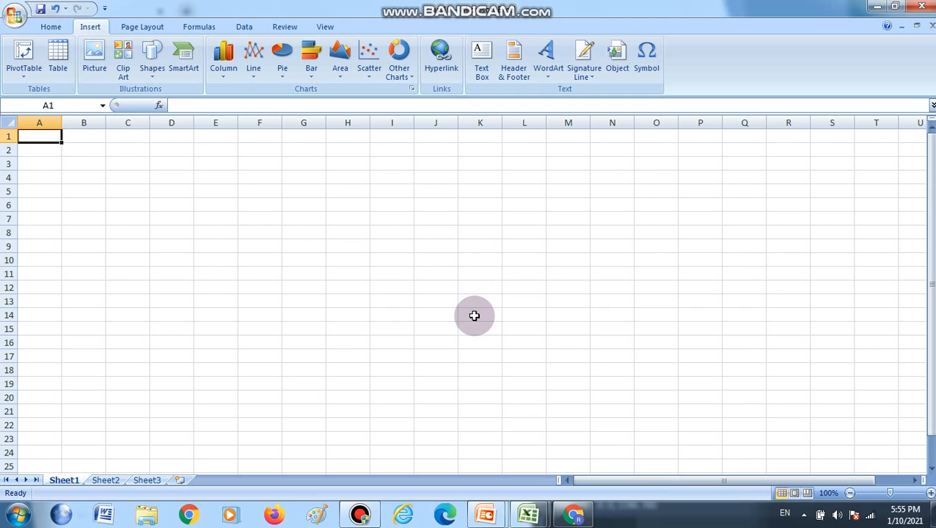
click(921, 6)
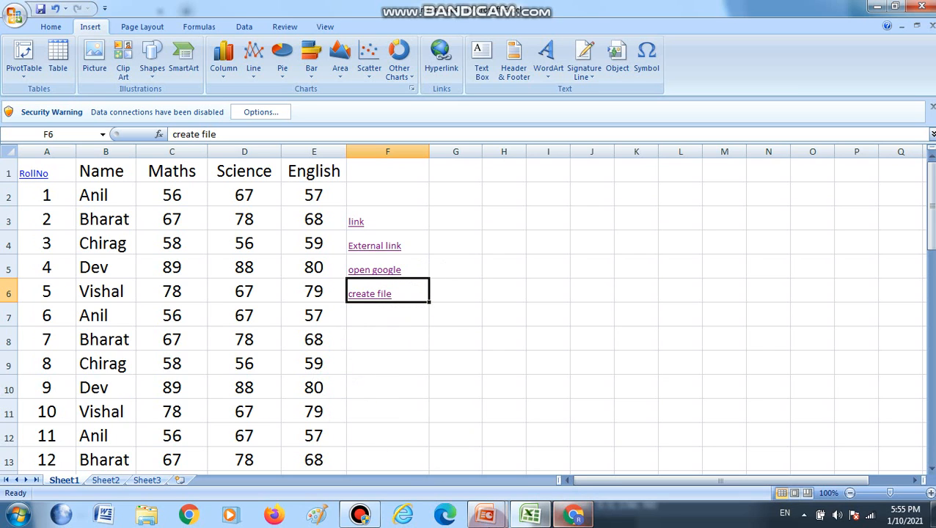
Step: Review the "Use of Hyperlinks" slide in the PowerPoint slide show again, and return to the Excel workbook
mouse_move(528, 521)
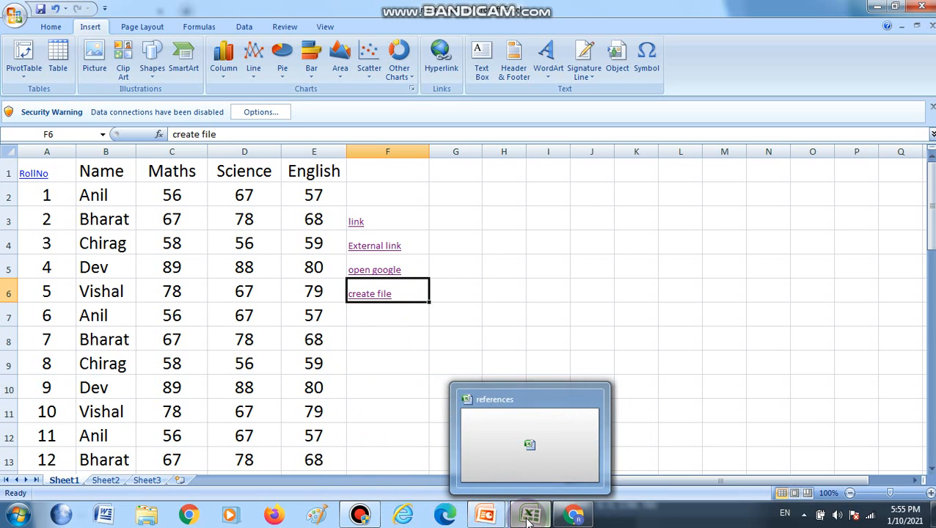
mouse_move(484, 518)
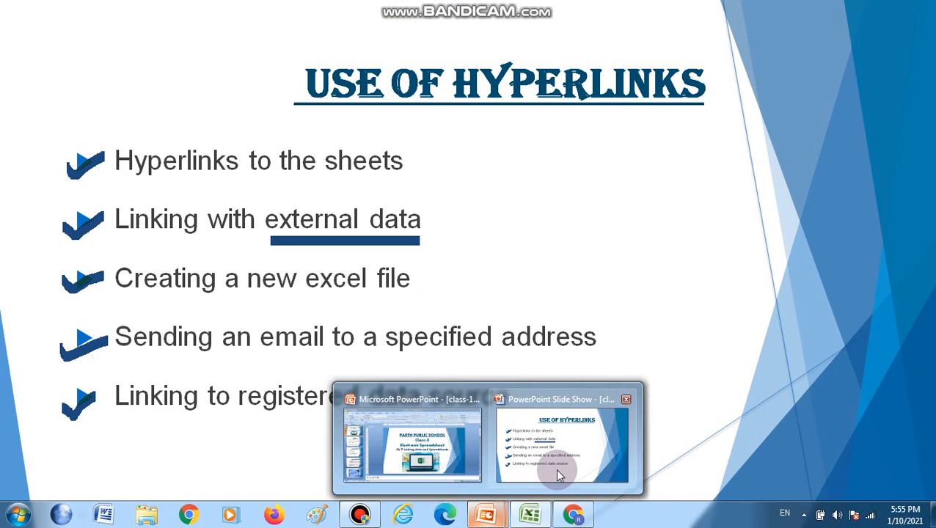
click(558, 464)
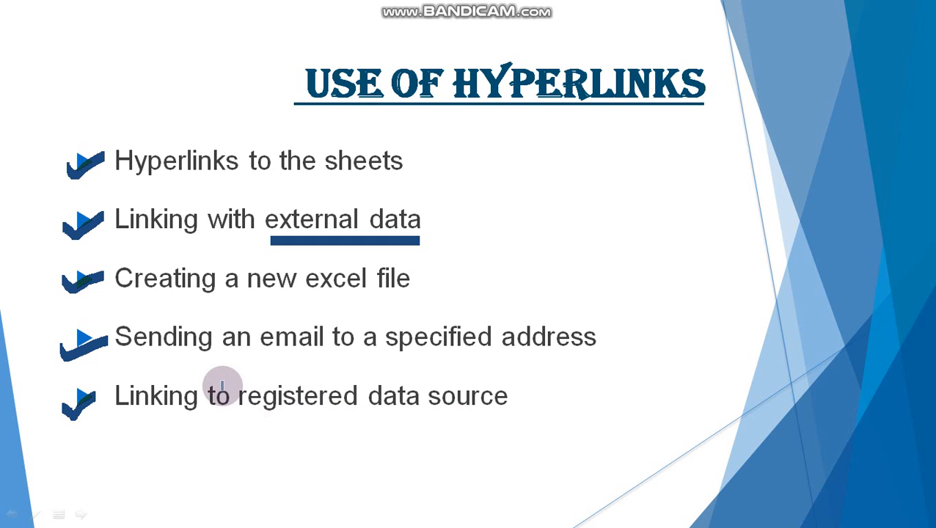
key(alt+Tab)
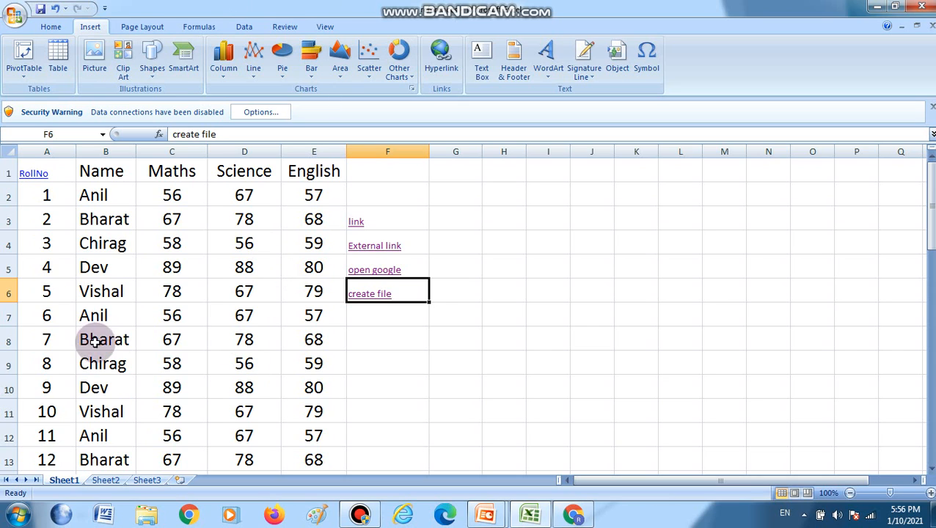
click(360, 514)
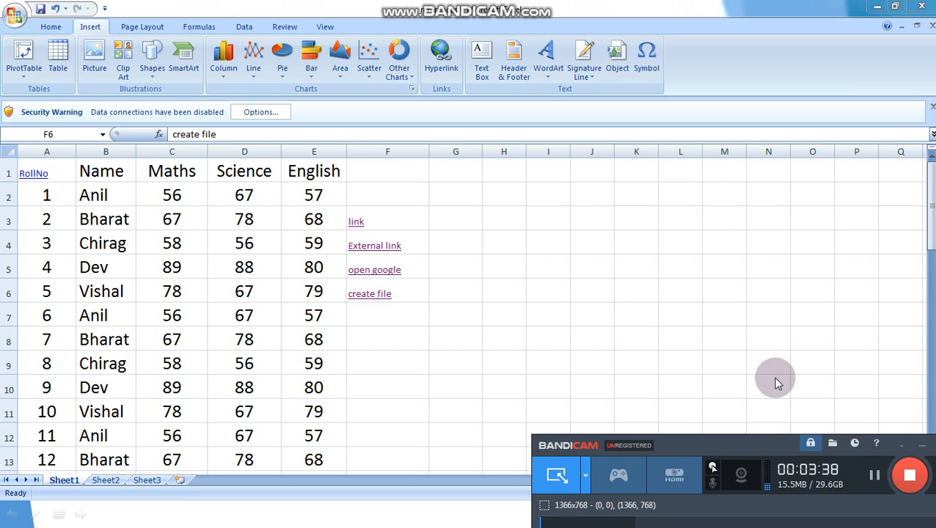
click(909, 473)
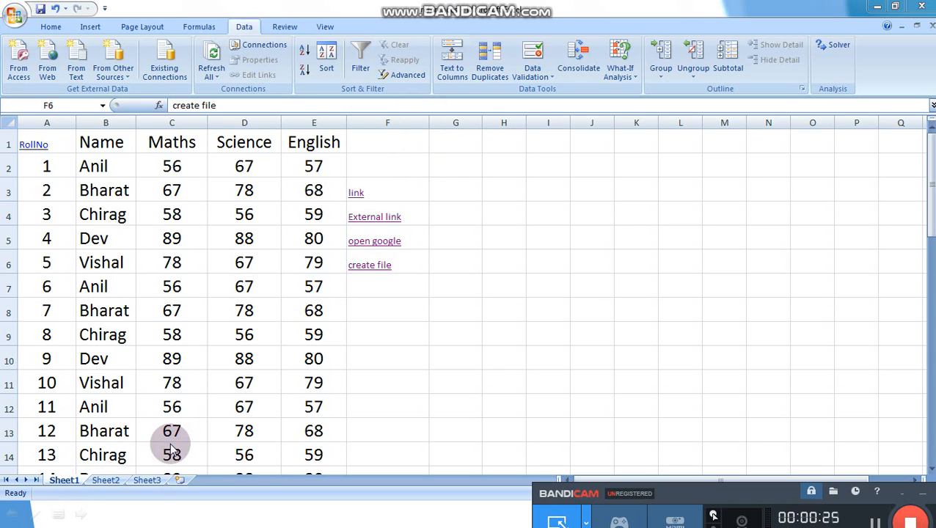
Step: On Sheet3, start importing external data from the Access database StudentData
click(147, 481)
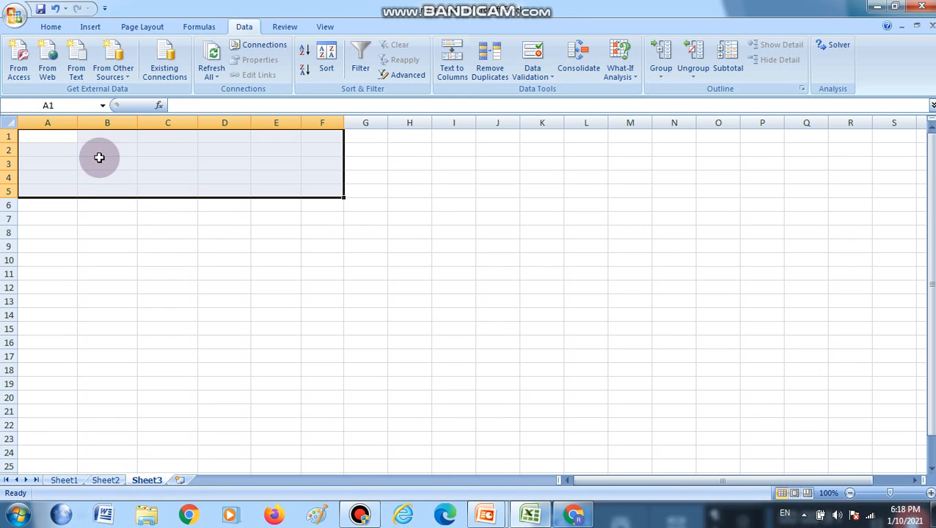
click(197, 246)
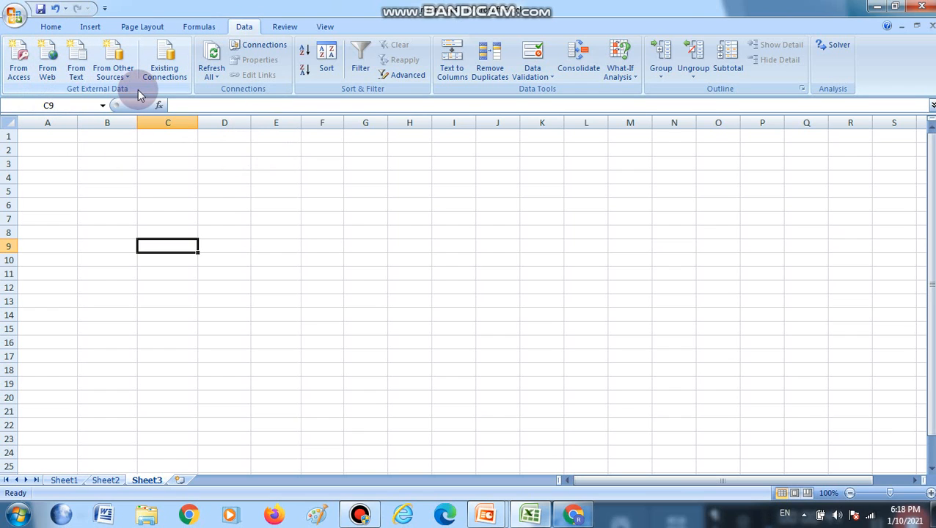
click(20, 77)
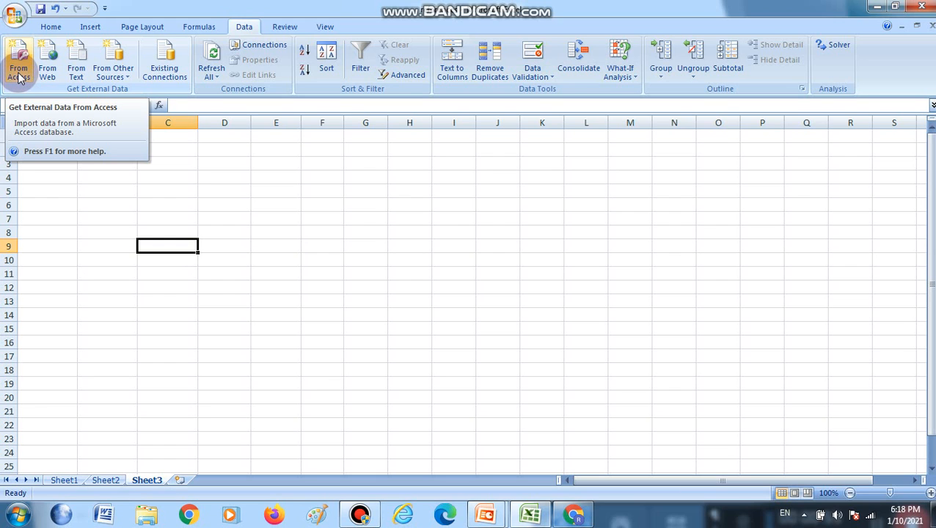
click(20, 77)
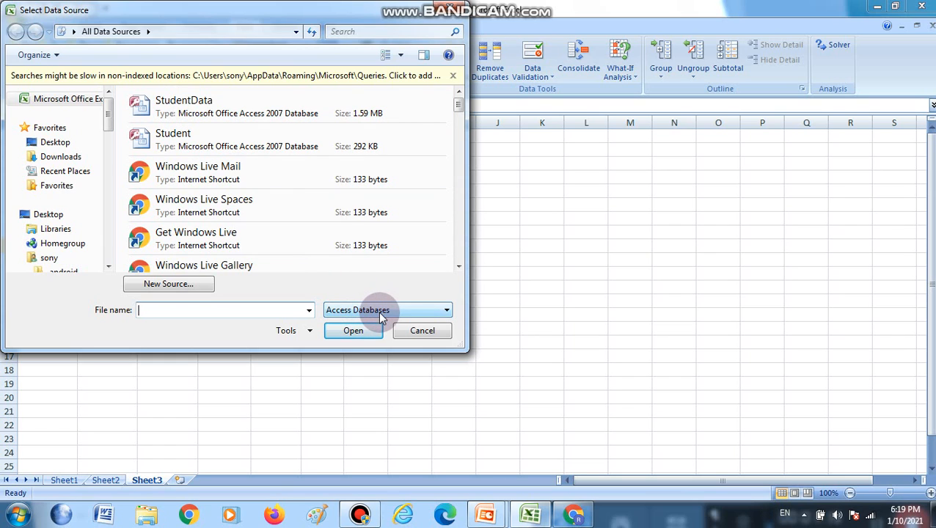
click(206, 110)
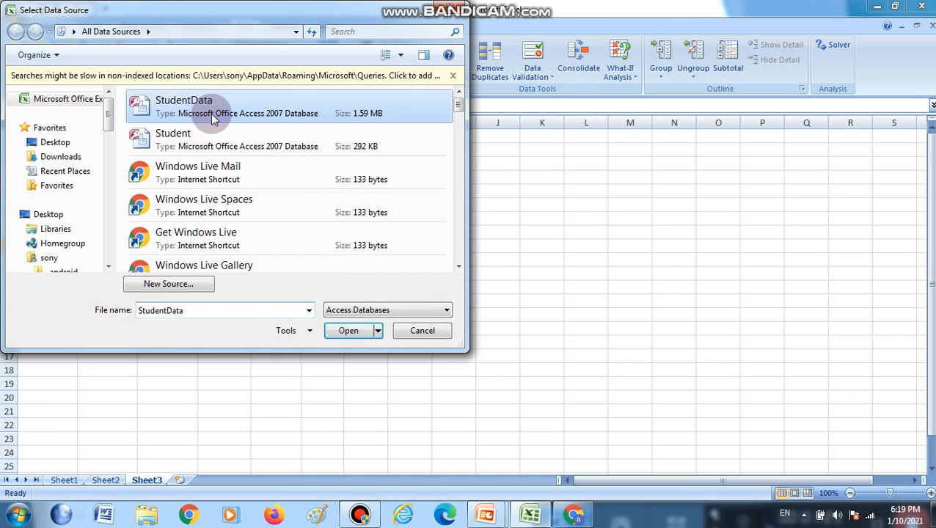
click(344, 331)
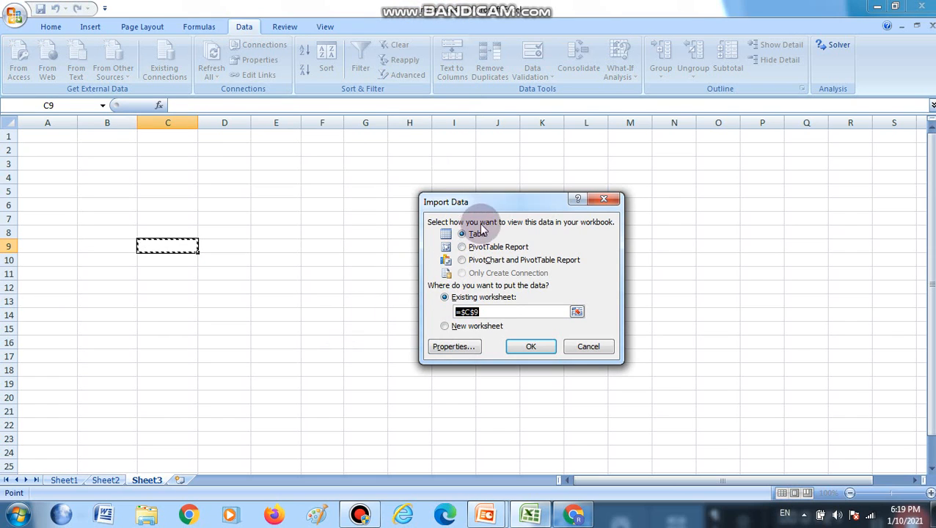
Step: Import the data as a table at cell A1 of the existing worksheet Sheet3, and refresh it
drag(502, 211, 503, 183)
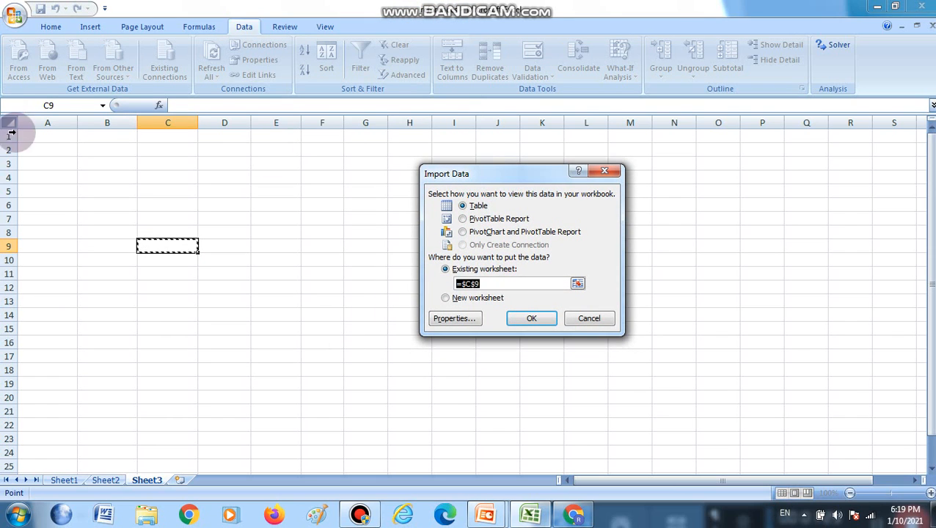
click(42, 132)
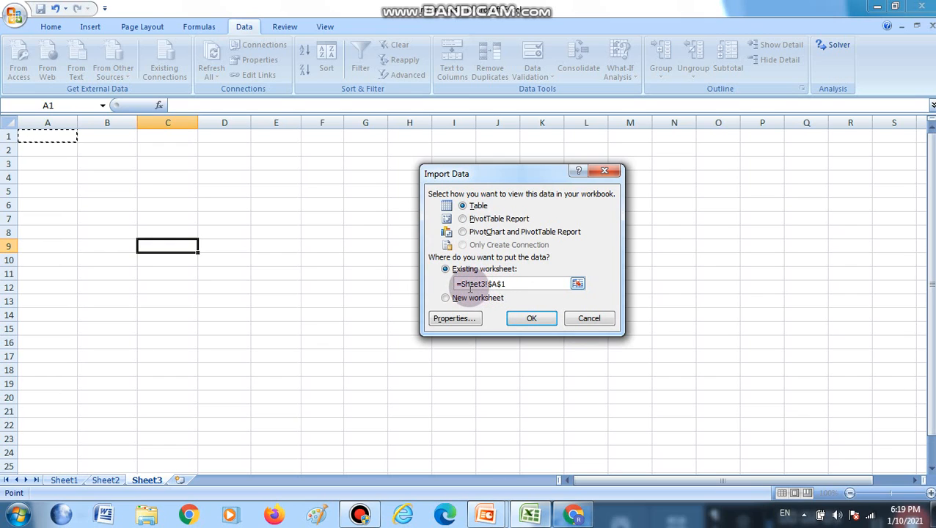
click(523, 318)
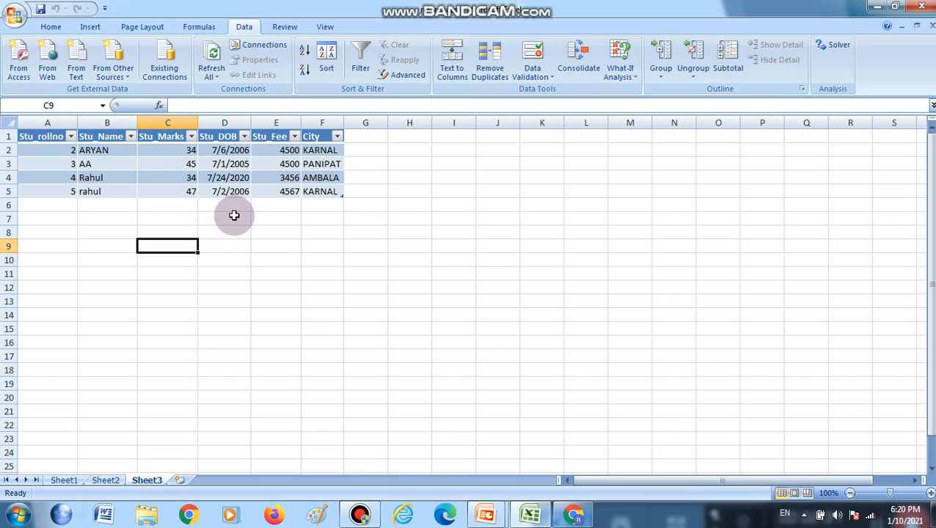
click(217, 76)
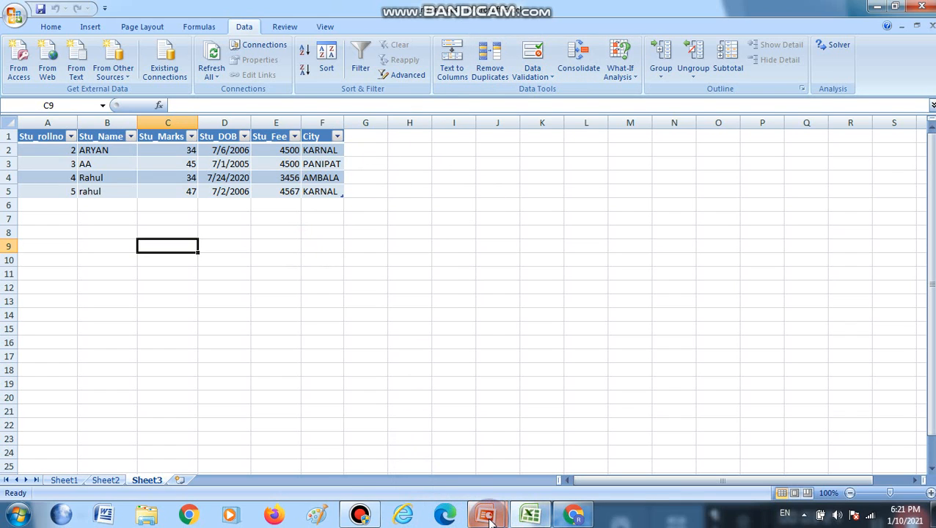
Step: Switch to the PowerPoint slide show and advance to the "Types of Hyperlinks" slide
mouse_move(486, 514)
click(511, 484)
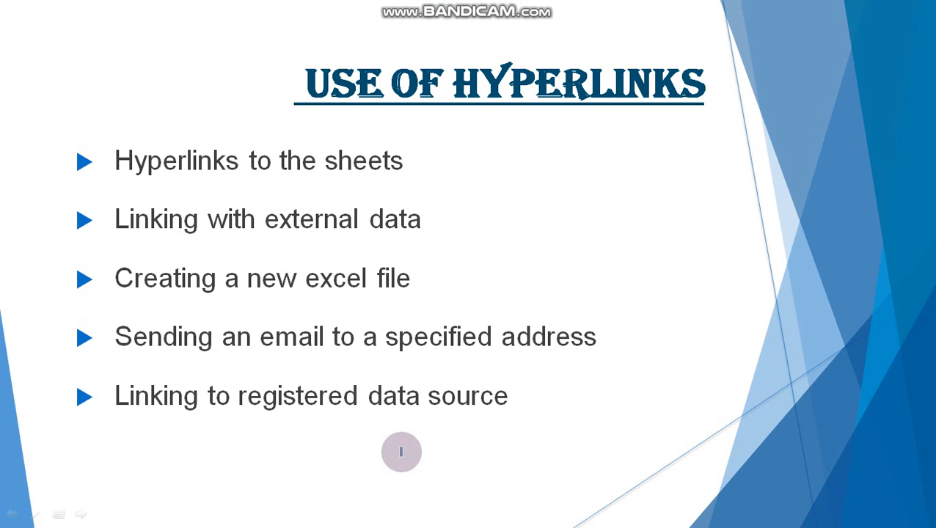
click(401, 452)
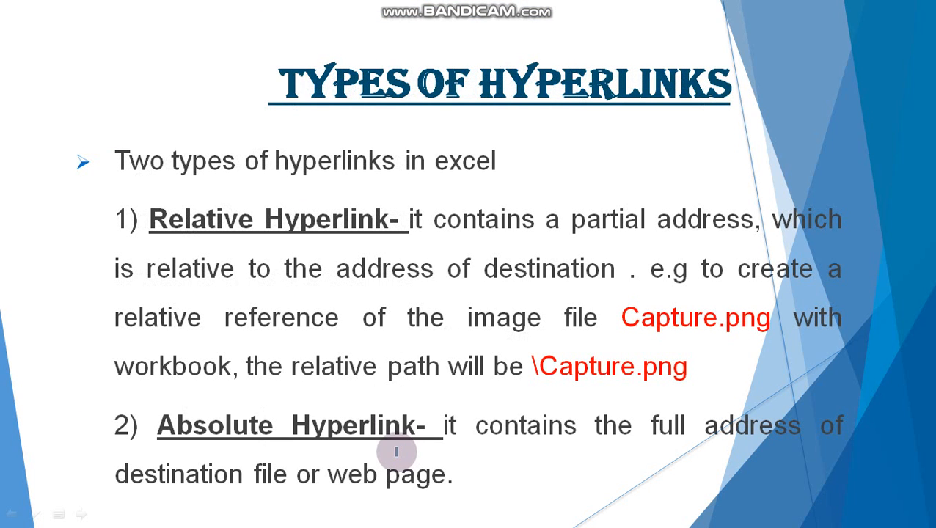